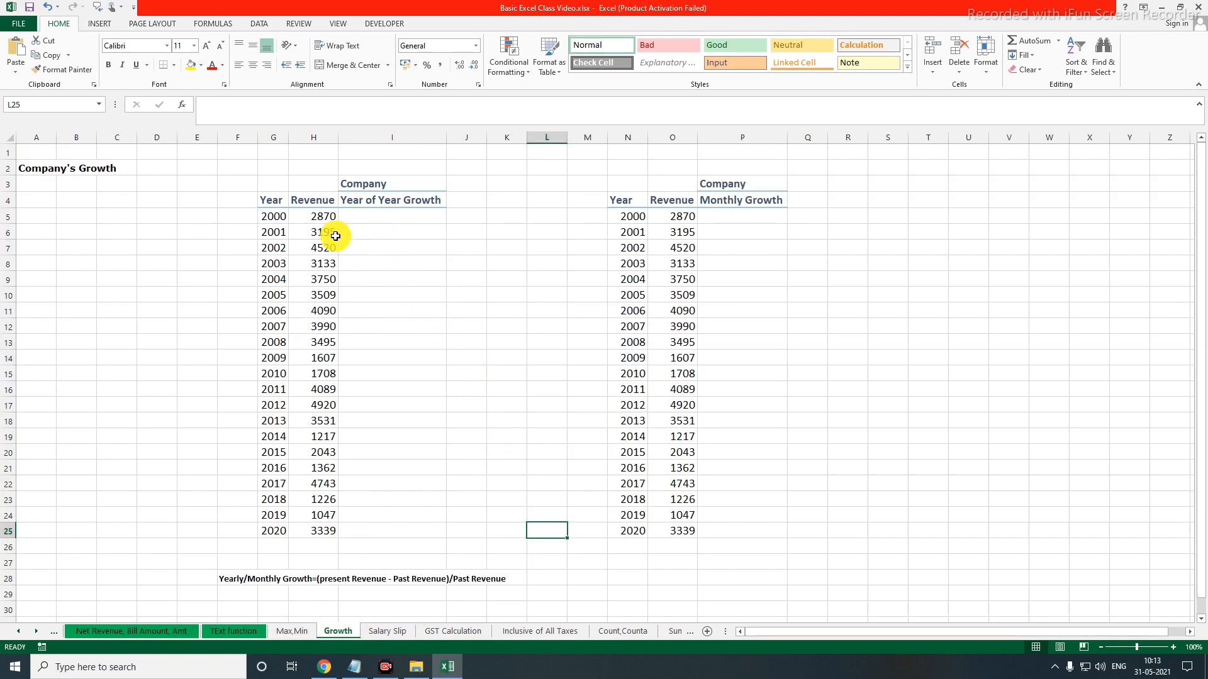
Enter 0% as the year-over-year growth for 2000 in cell I5
drag(271, 203, 271, 528)
drag(318, 199, 318, 530)
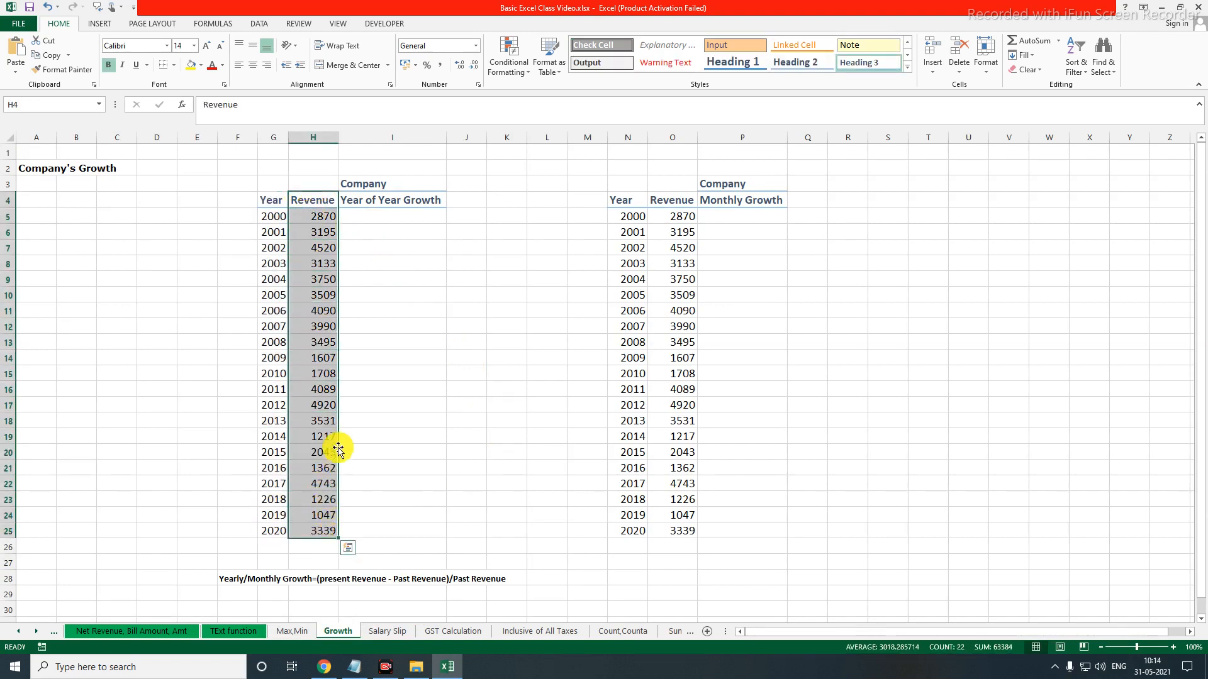
click(367, 220)
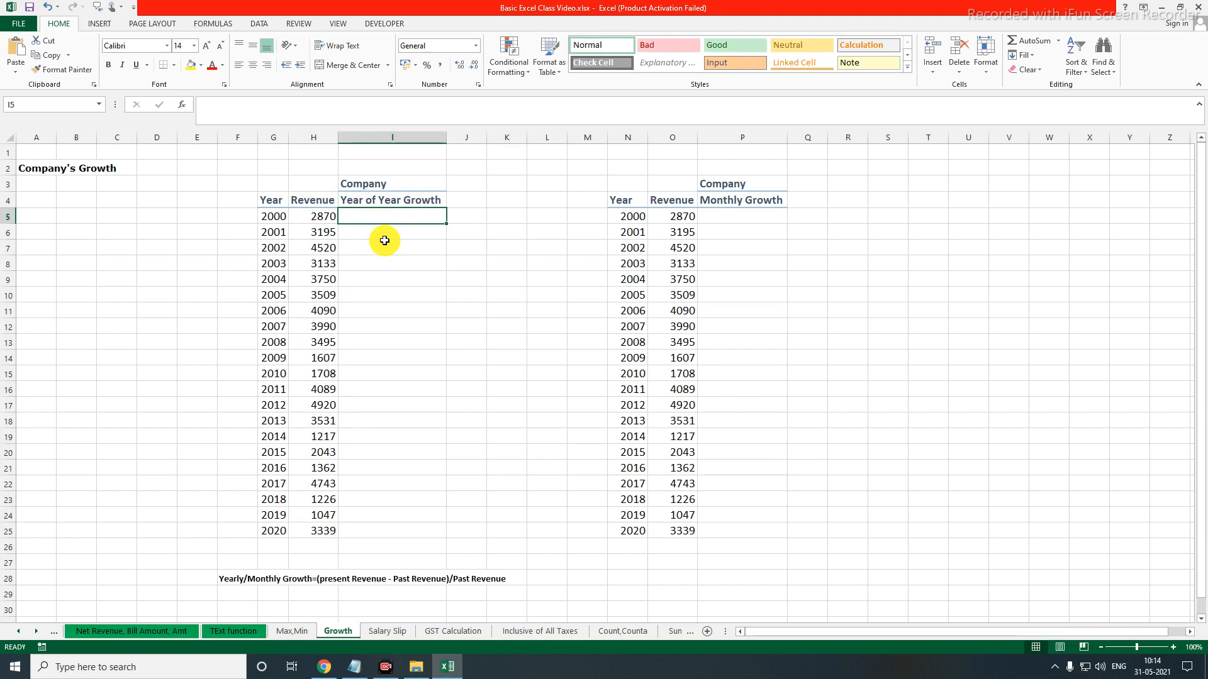
text(0%)
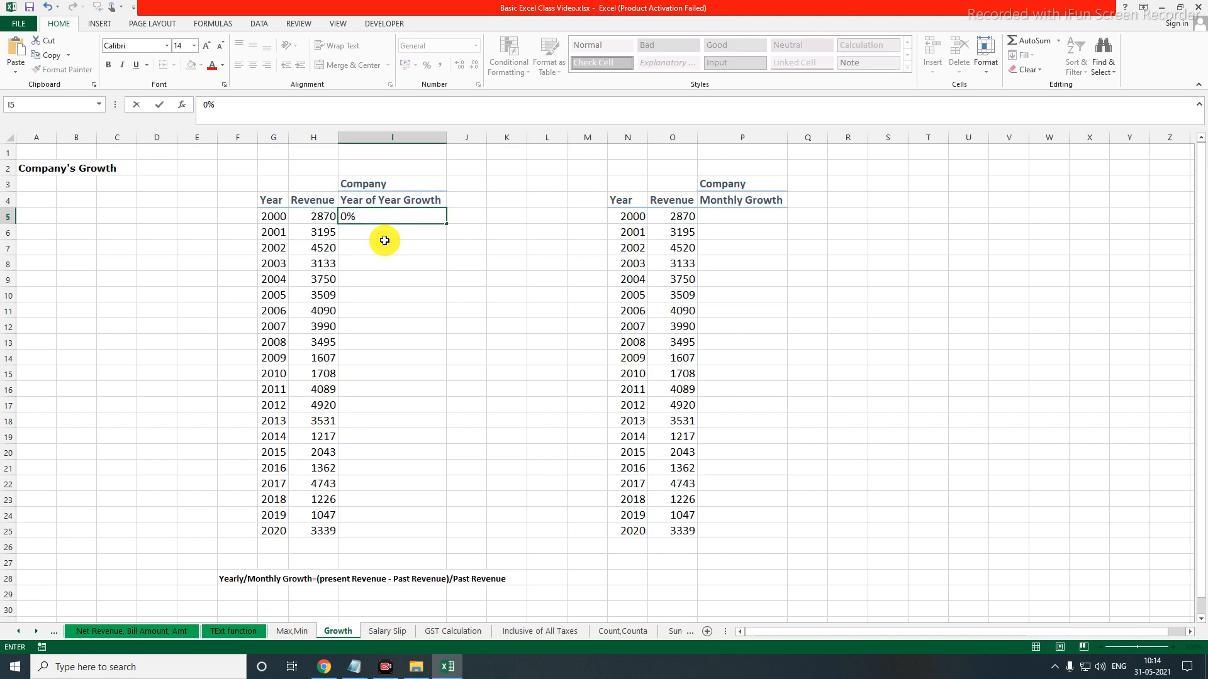
key(Return)
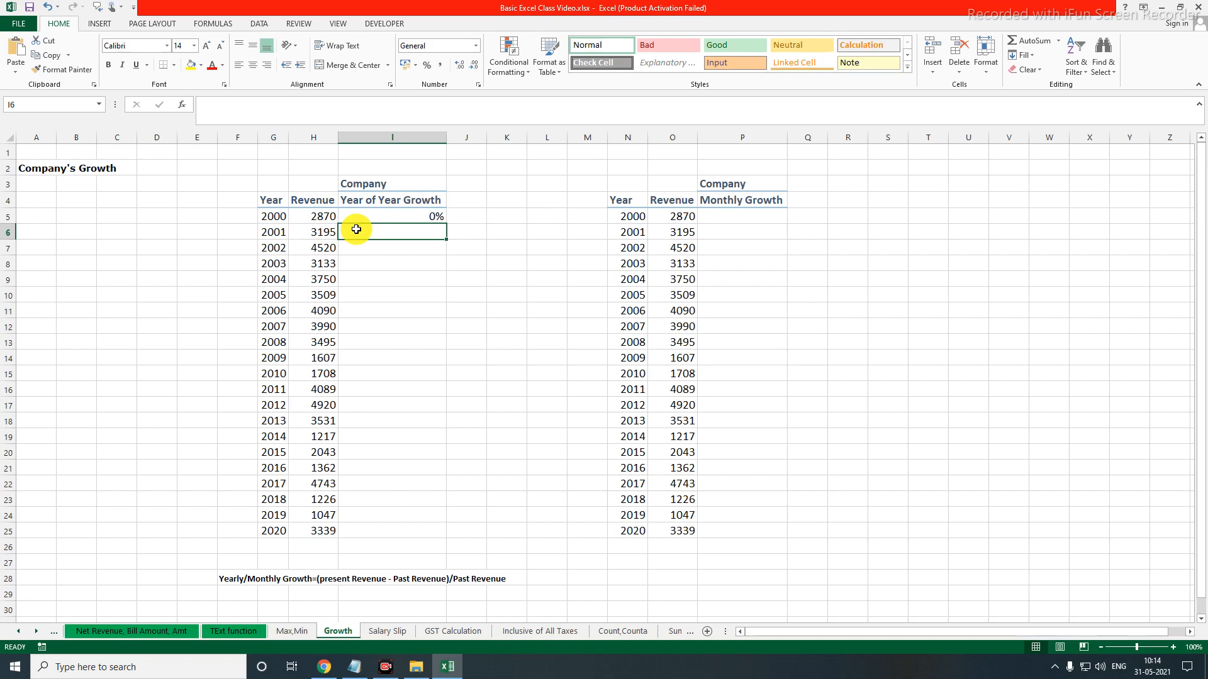
Enter the formula =(H6-H5)/H5 in cell I6 to calculate the 2001 year-over-year growth
text(=)
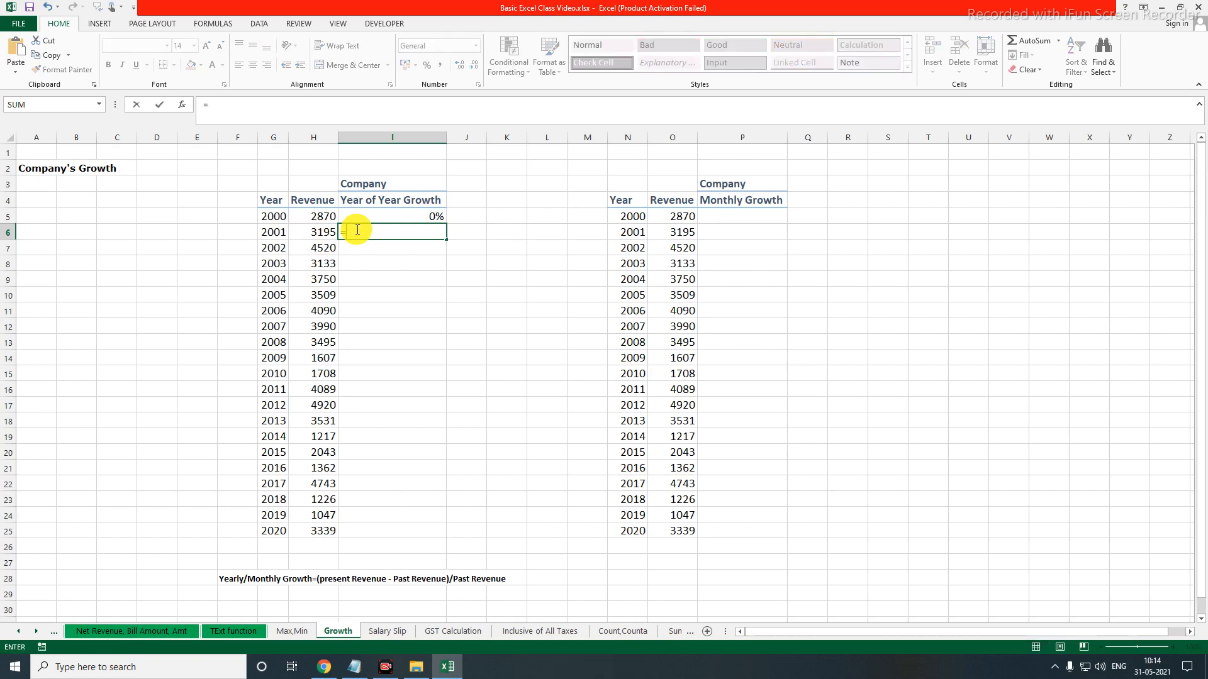
text(()
click(311, 233)
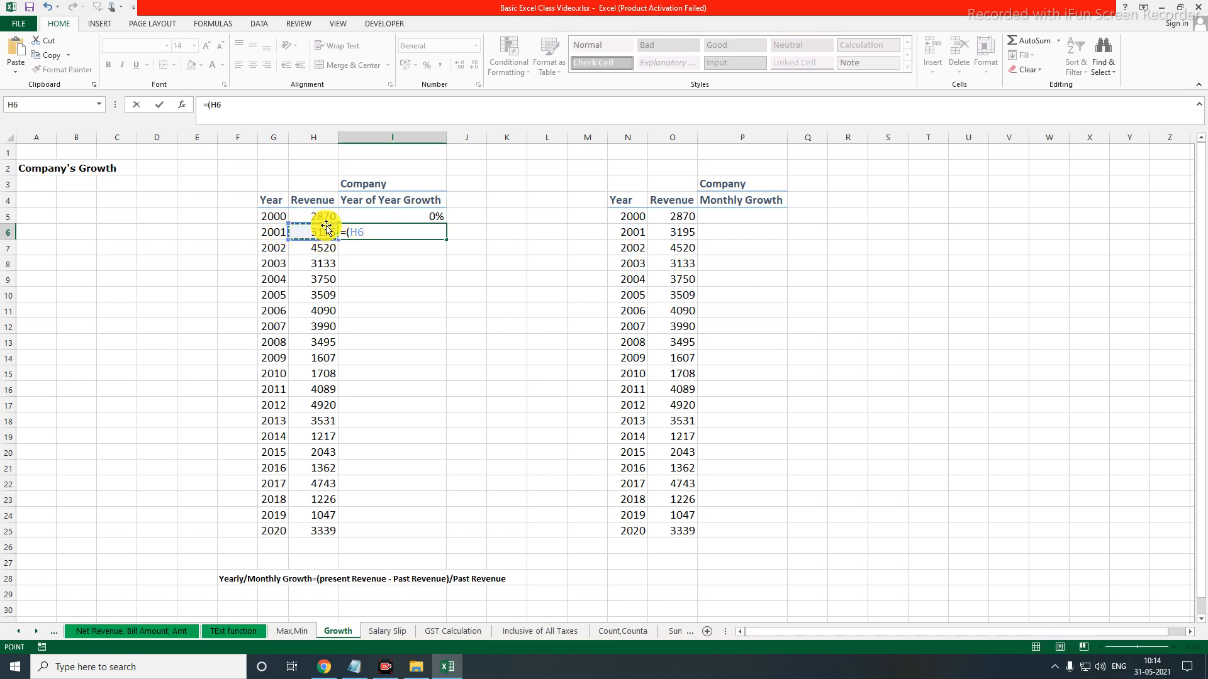
text(-)
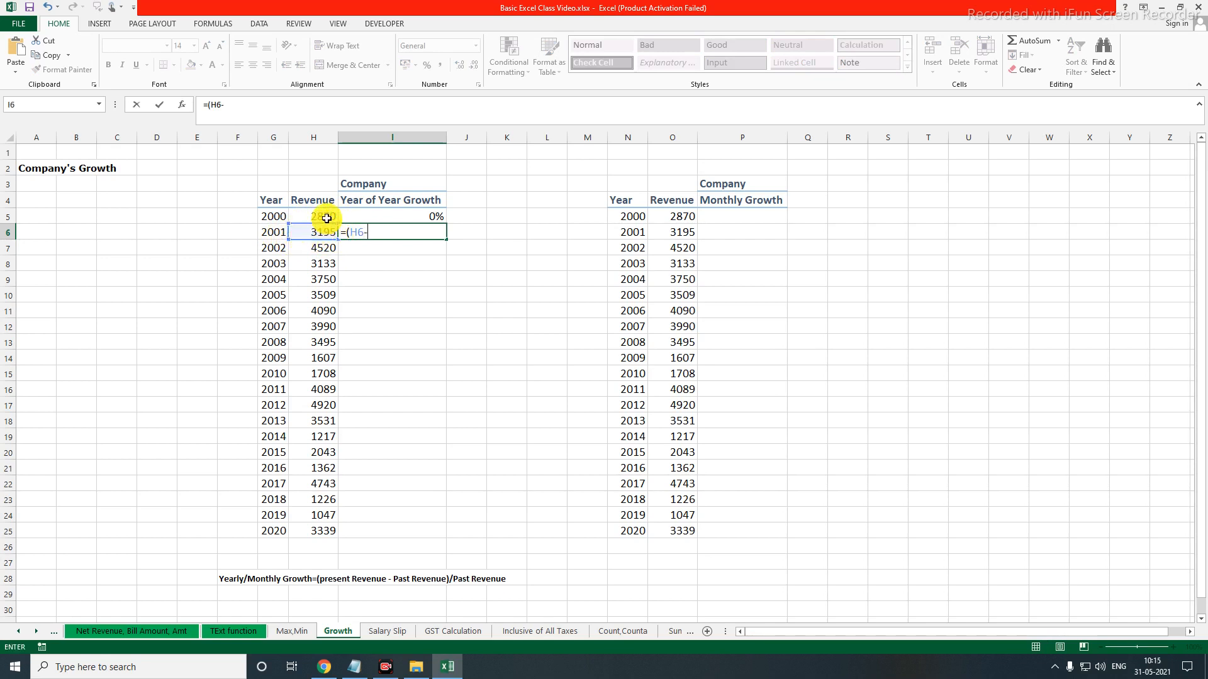
click(327, 218)
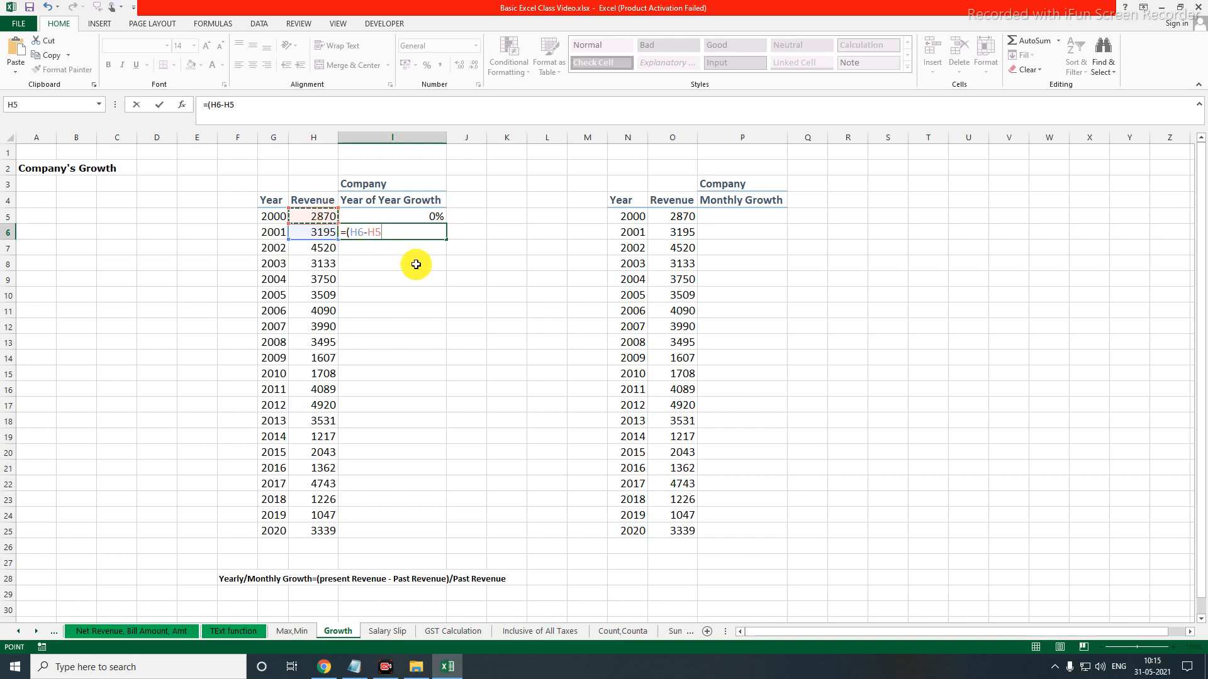
text()/)
click(320, 216)
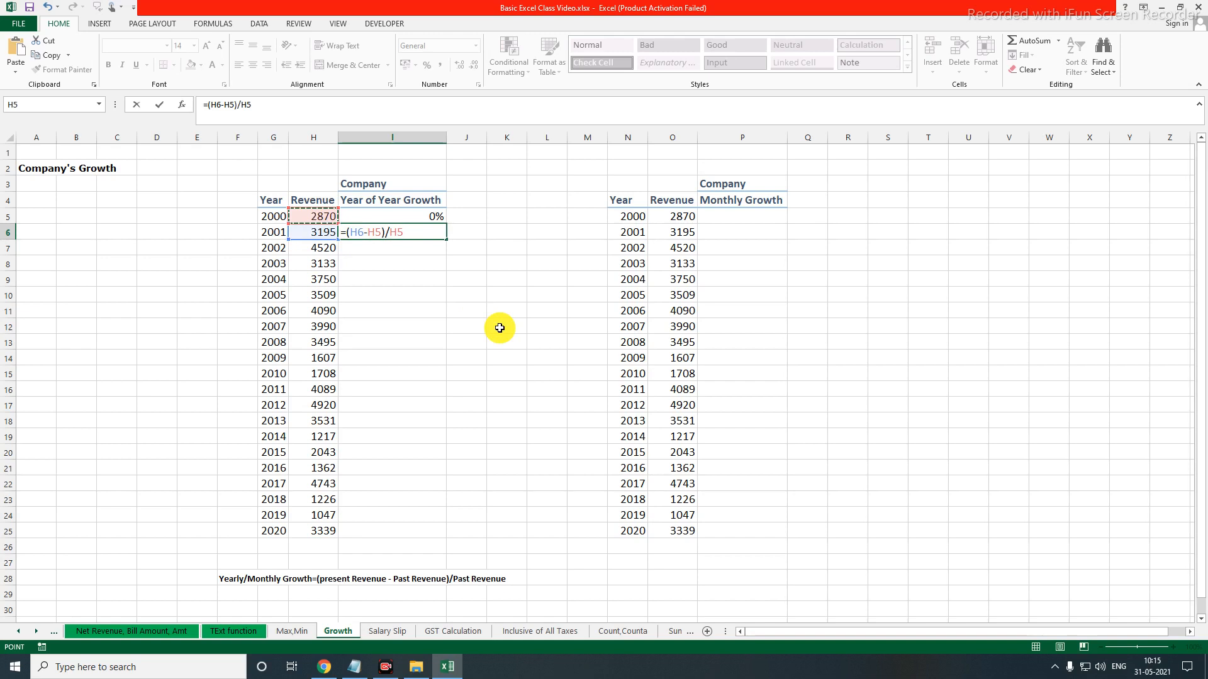
drag(206, 568, 516, 592)
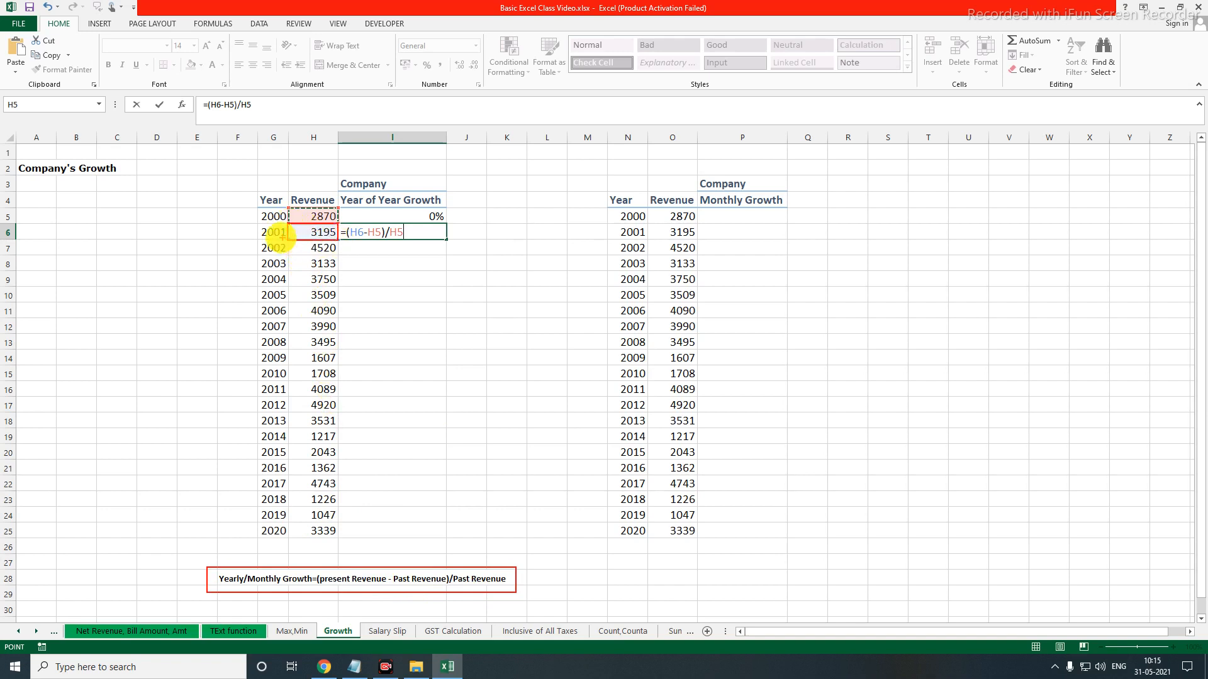
drag(257, 225, 337, 240)
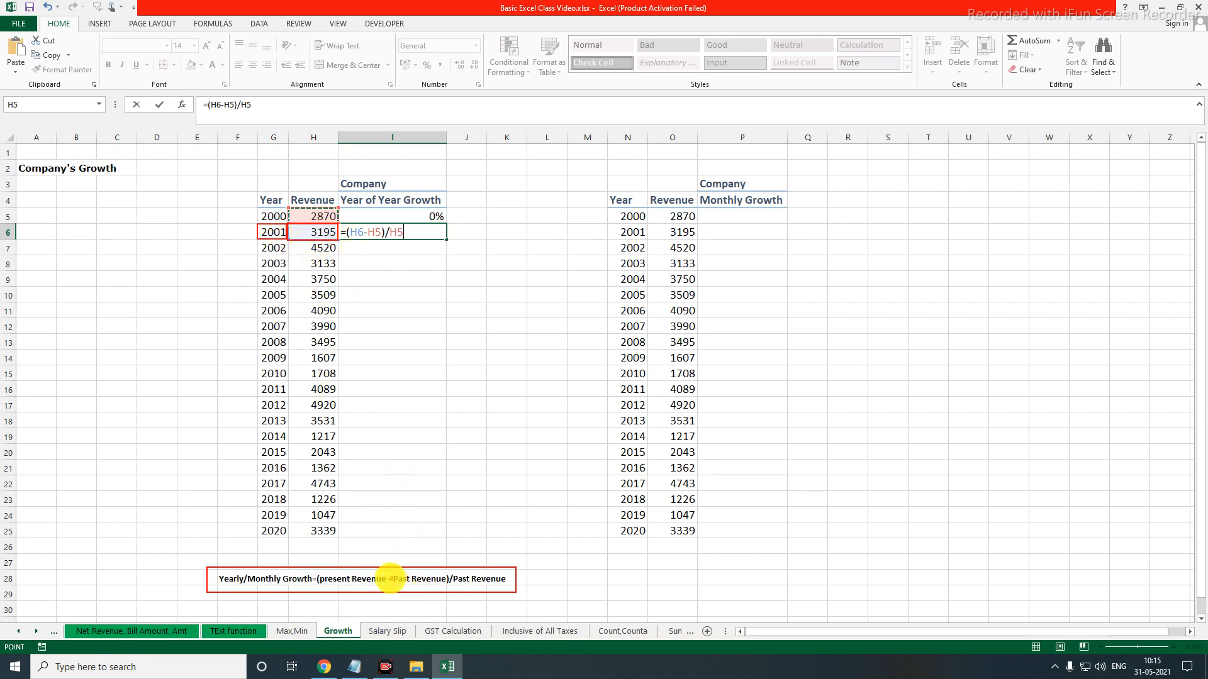
drag(385, 573, 392, 585)
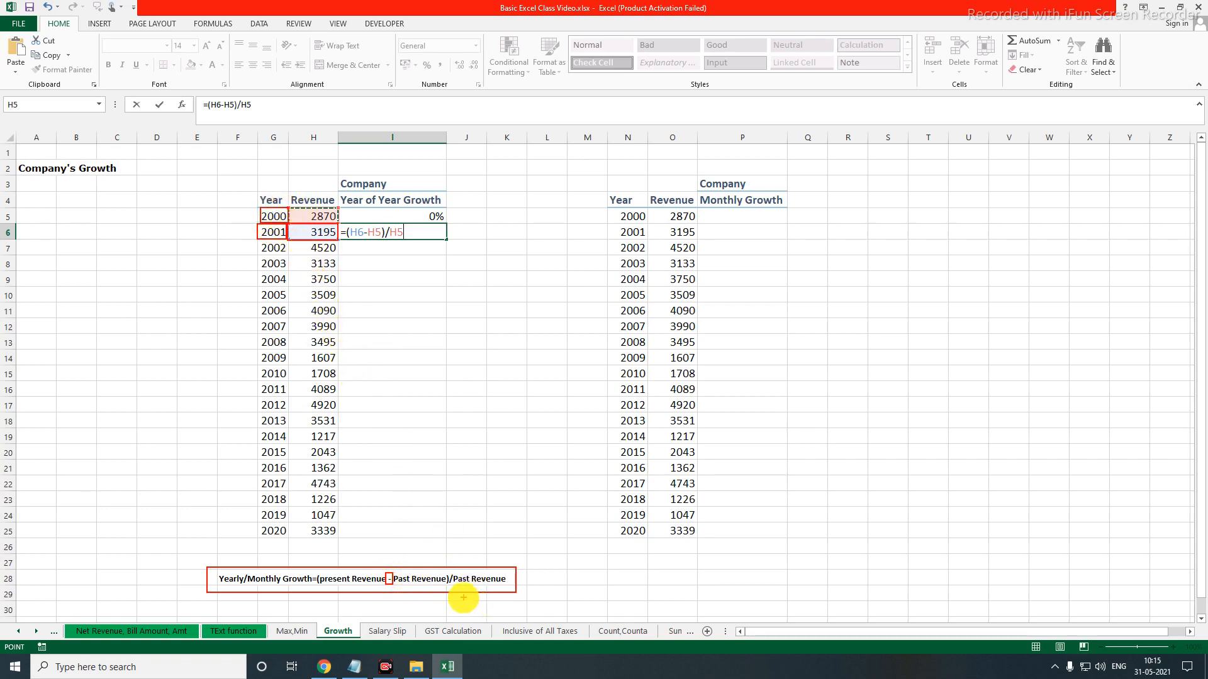
drag(450, 569, 509, 588)
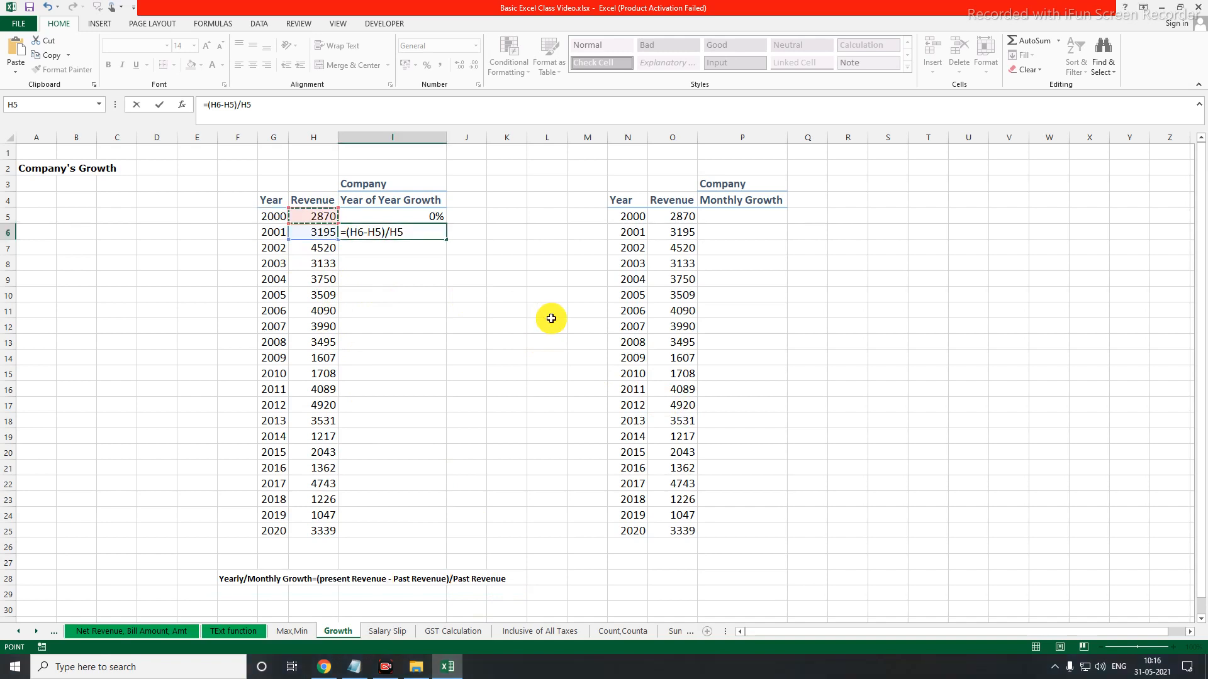
key(Return)
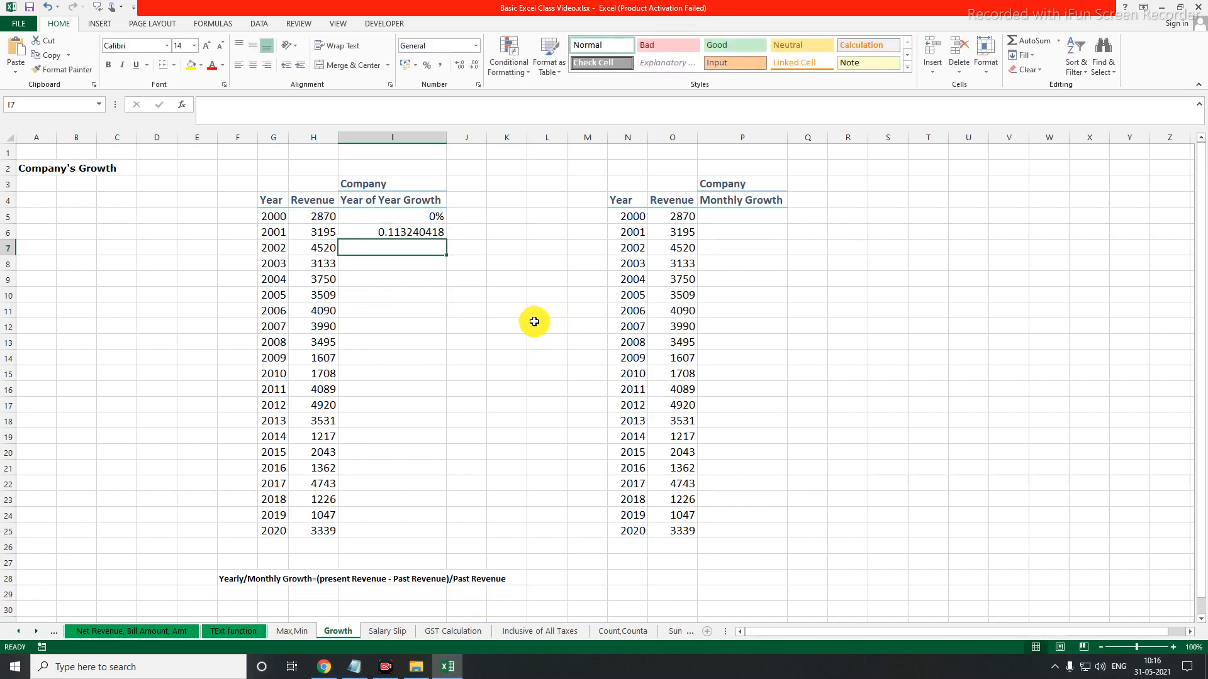
Format the 2001 growth in I6 as a percentage with two decimals and fill it down to 2020 in I25
click(391, 232)
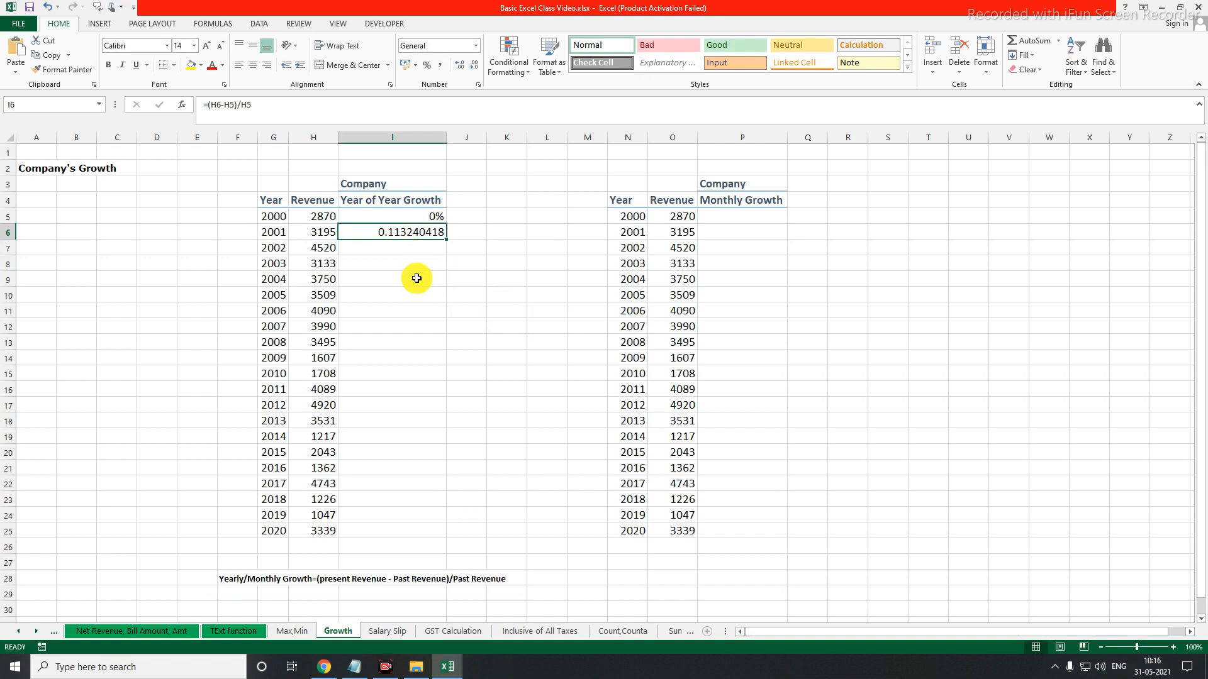
click(428, 65)
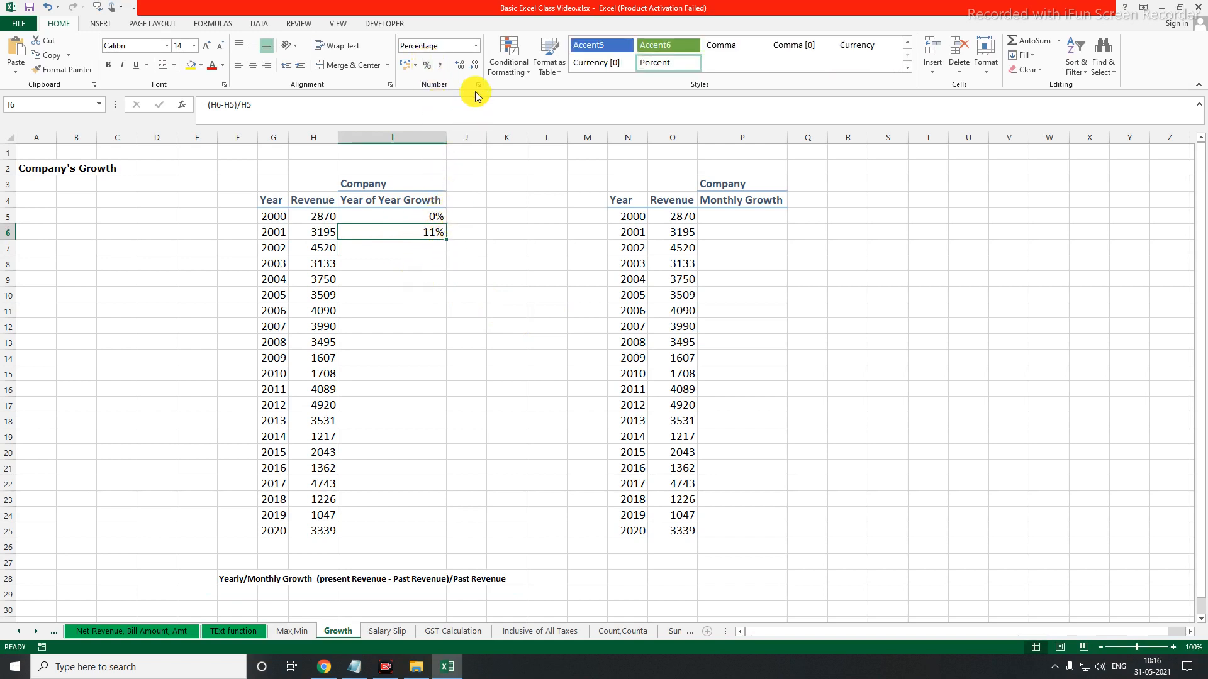
click(460, 65)
click(460, 65)
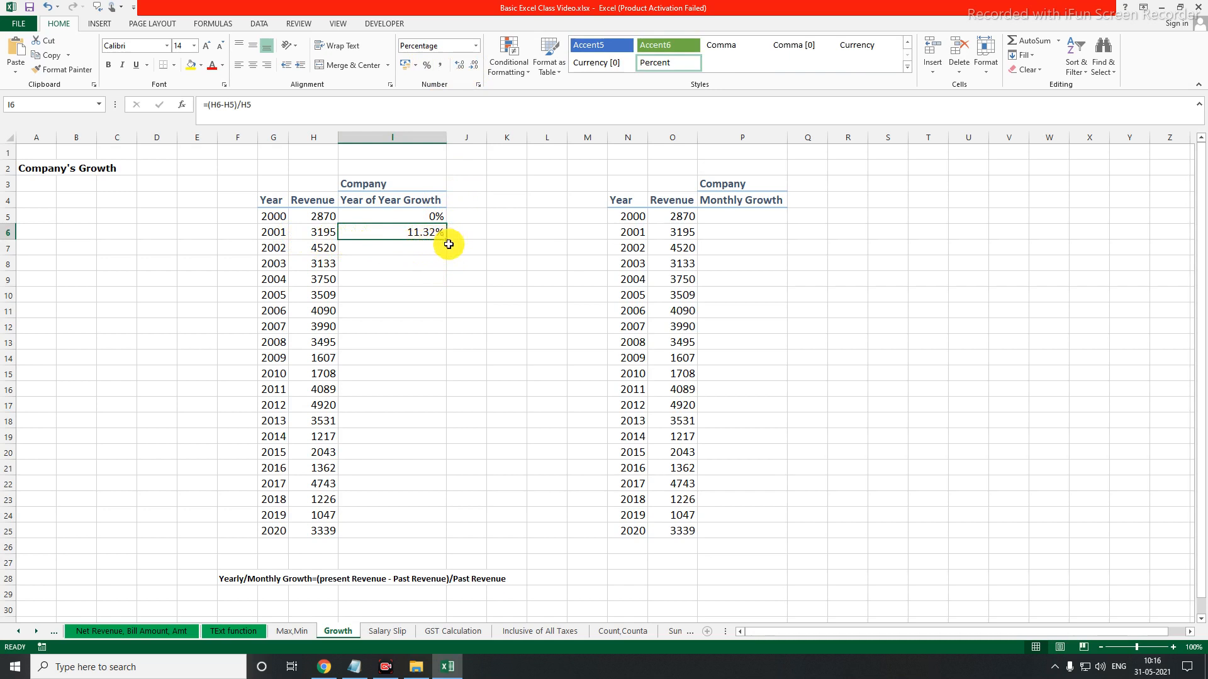
drag(448, 242, 446, 535)
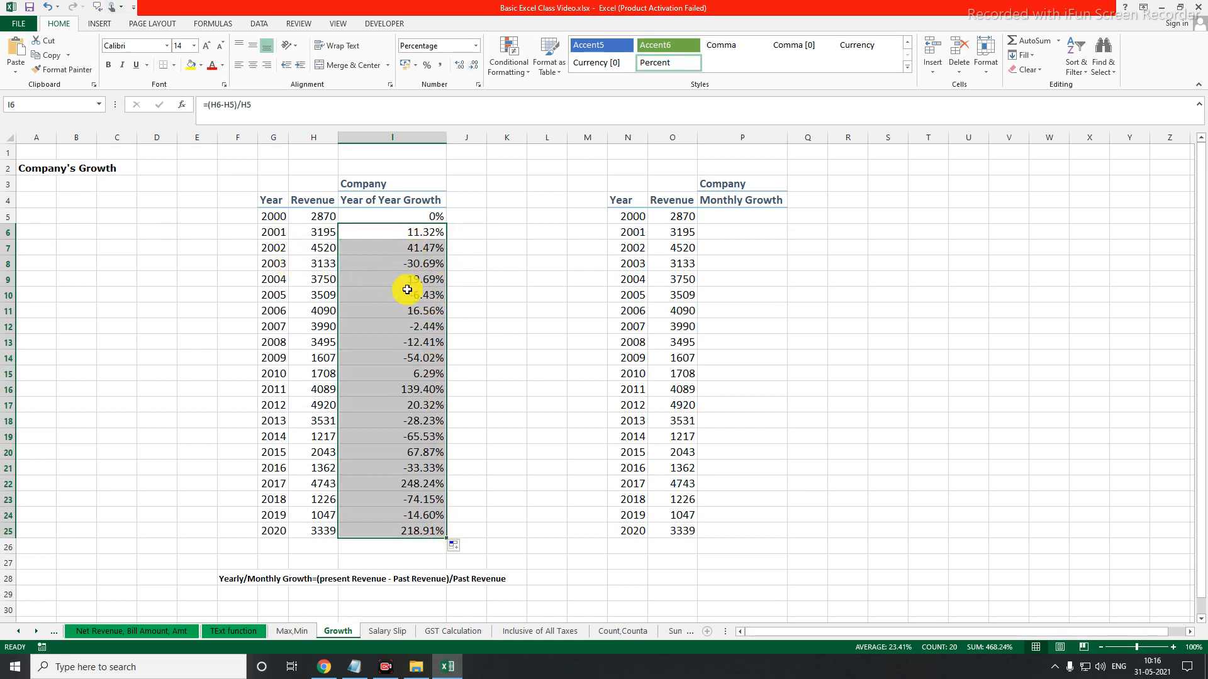
click(467, 268)
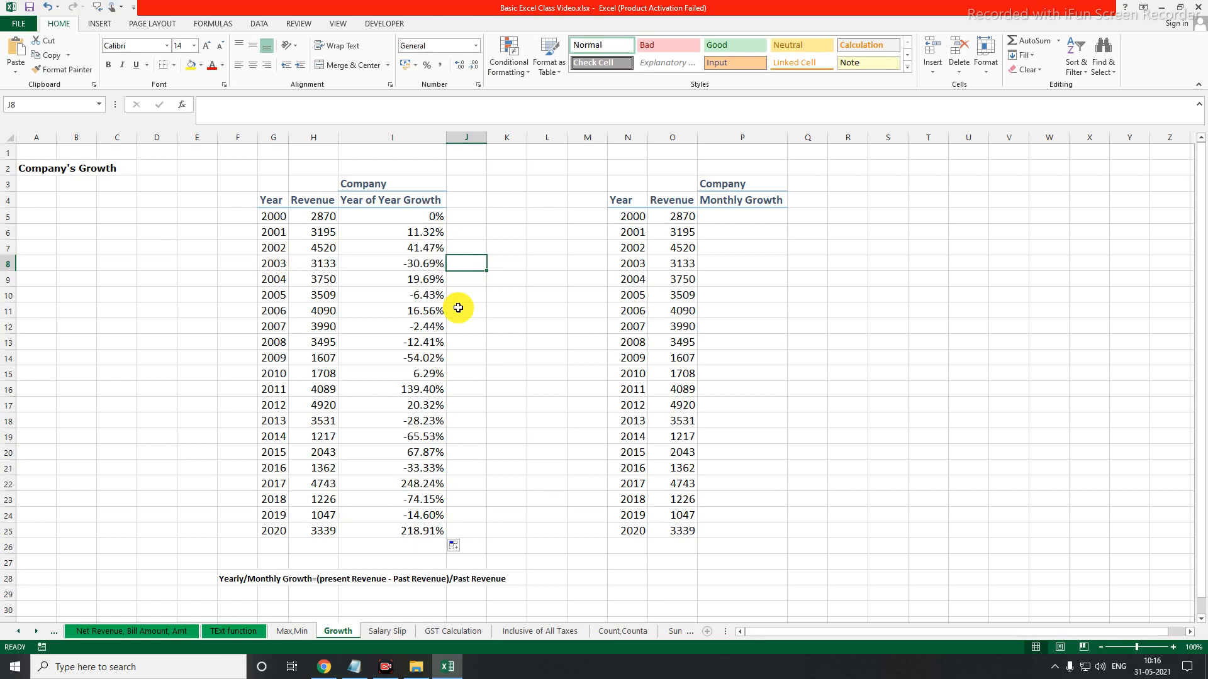
drag(391, 255, 450, 271)
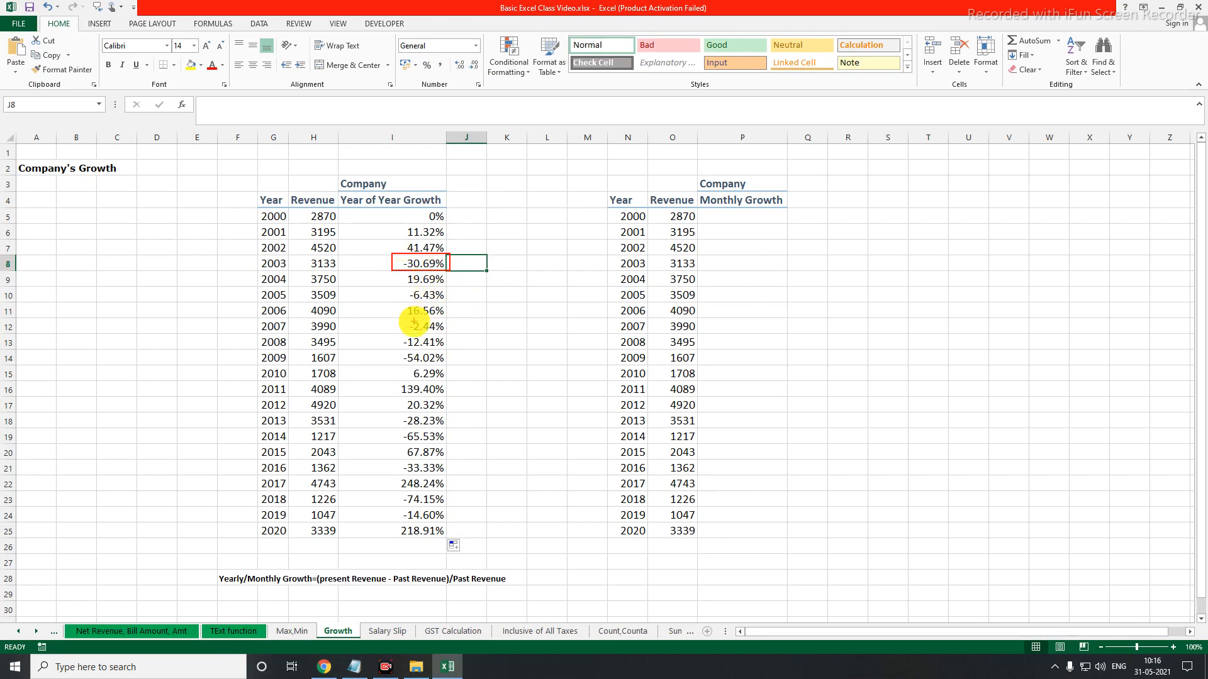
drag(402, 288, 451, 303)
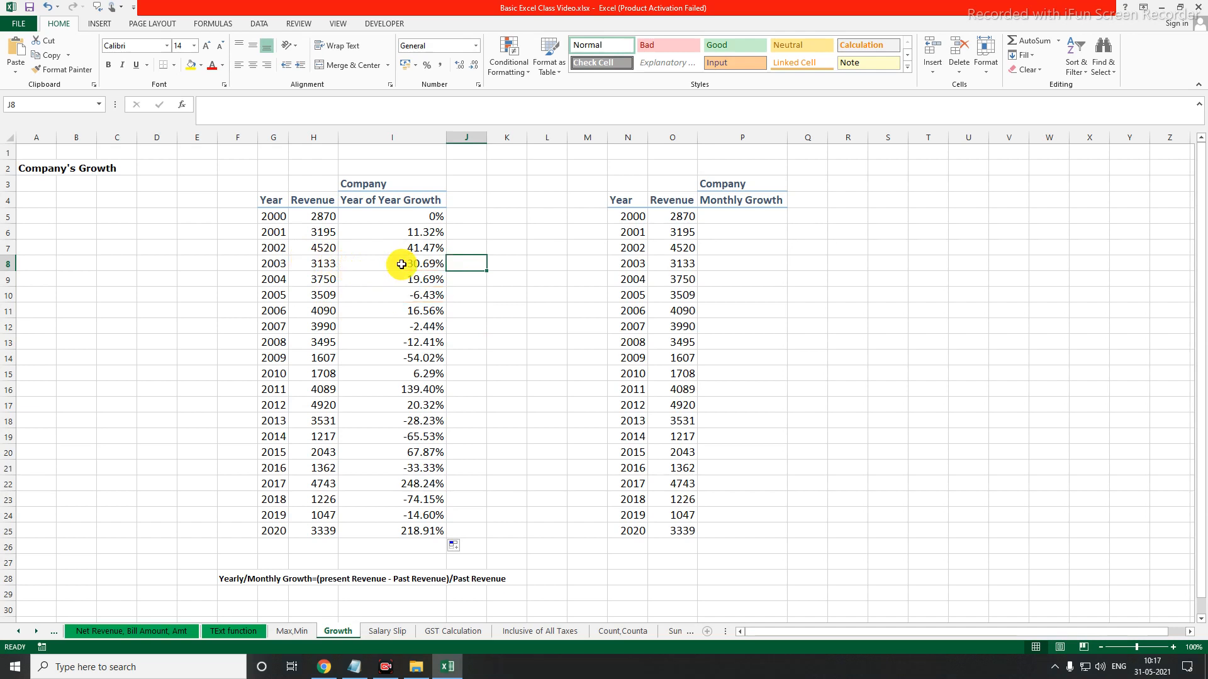
click(330, 246)
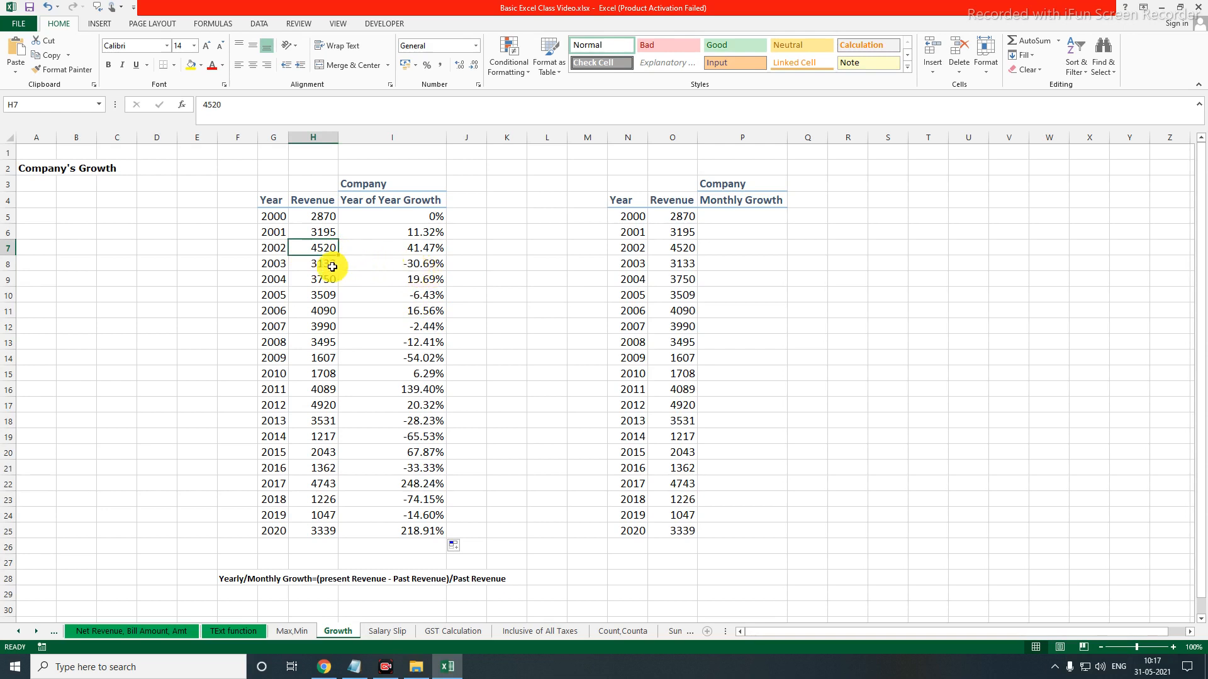
click(275, 248)
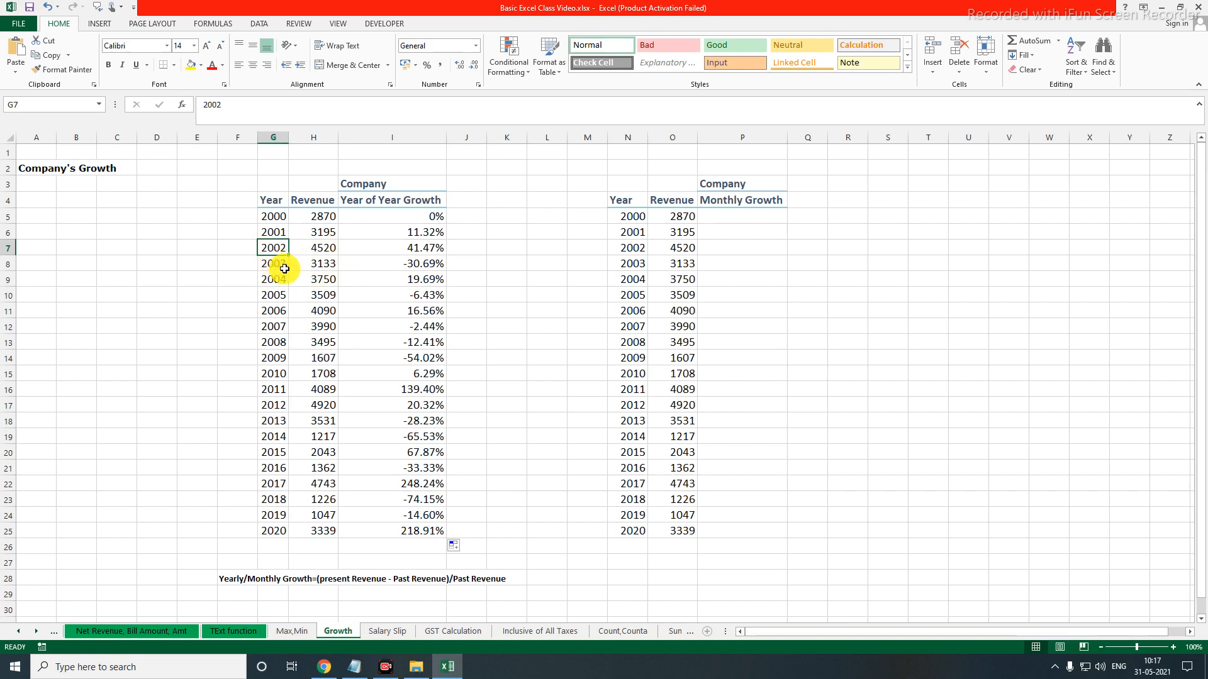
click(325, 266)
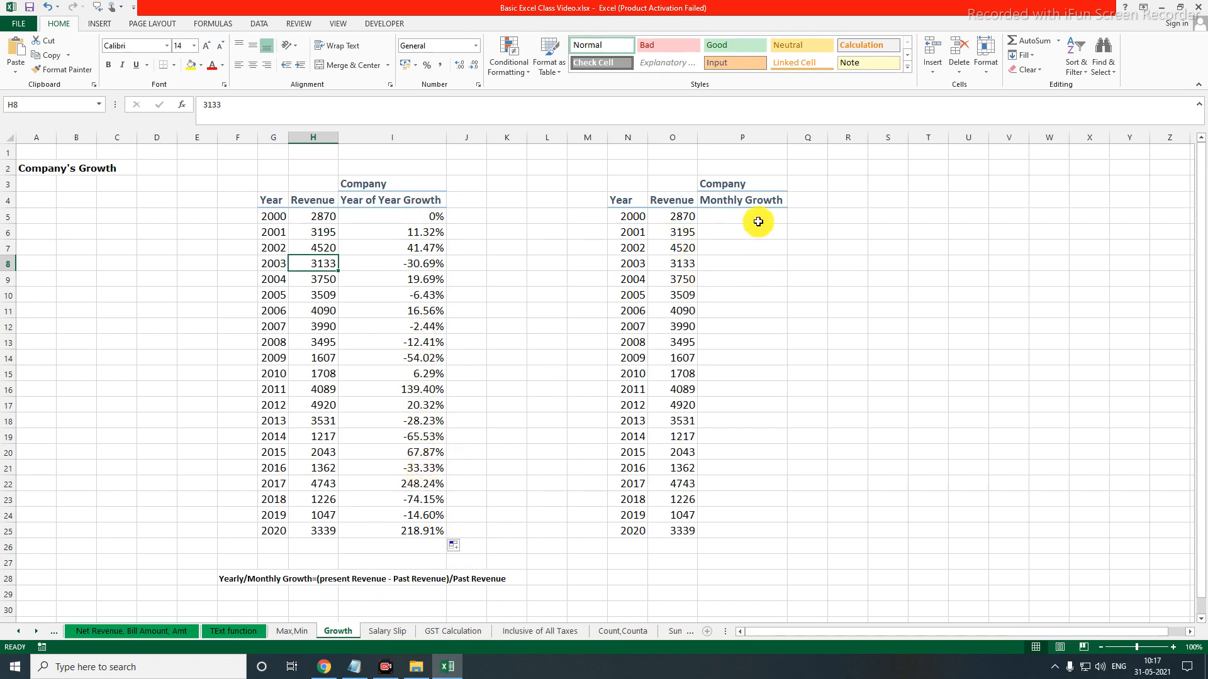
drag(746, 186, 745, 200)
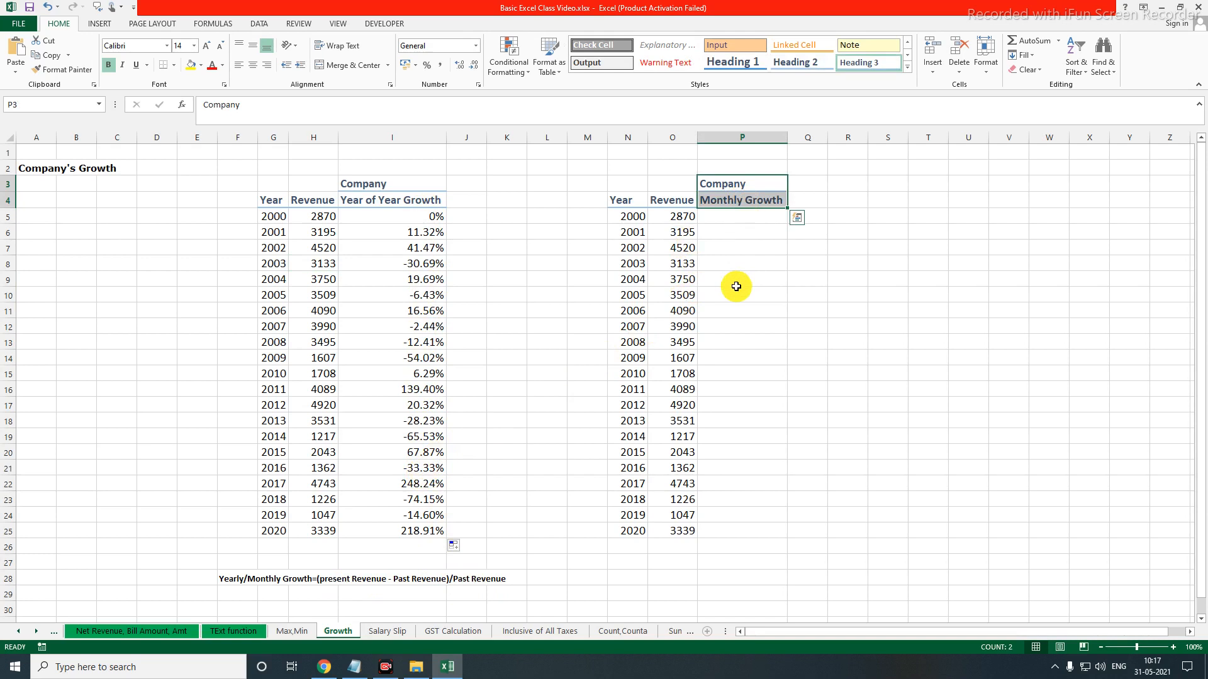
Clear the years in N5:N25 and change the column header in N4 to Month
drag(629, 216, 628, 527)
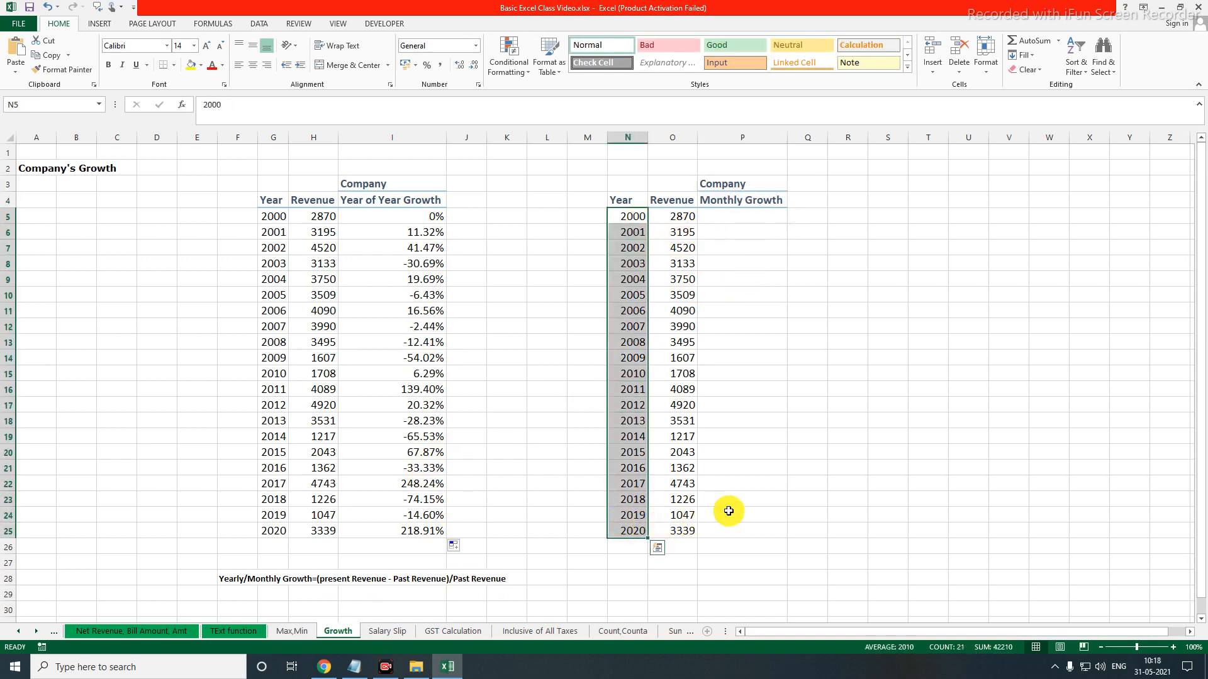
key(Delete)
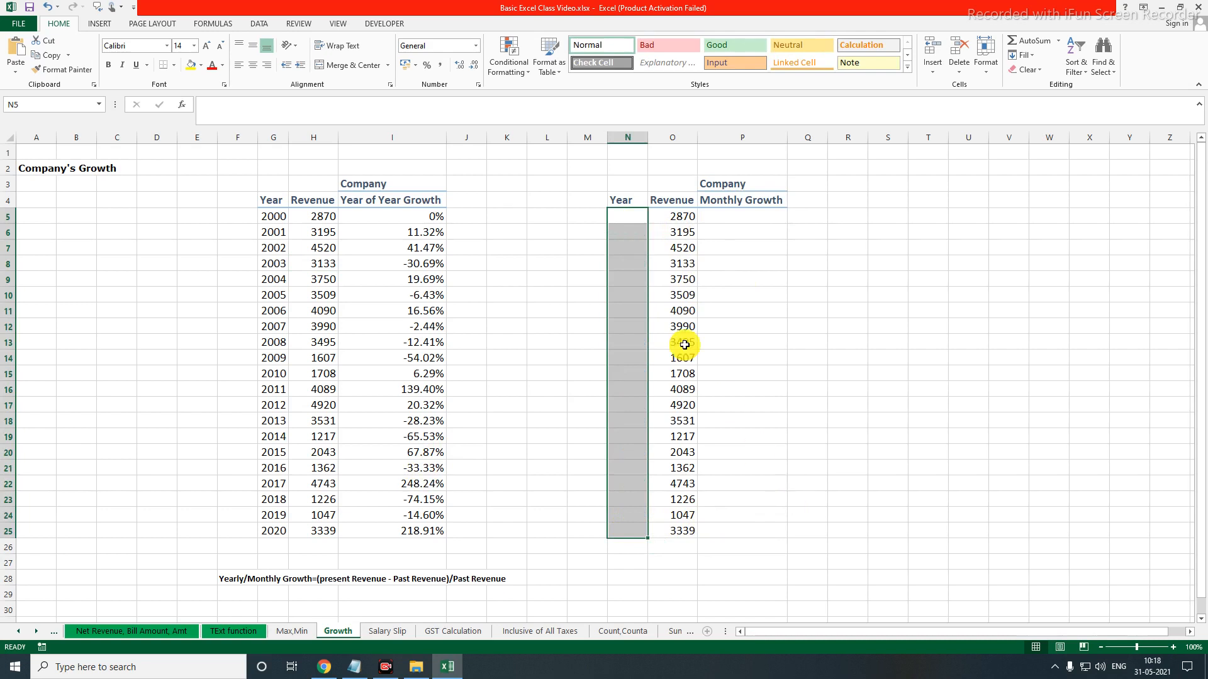
click(623, 202)
text(Month)
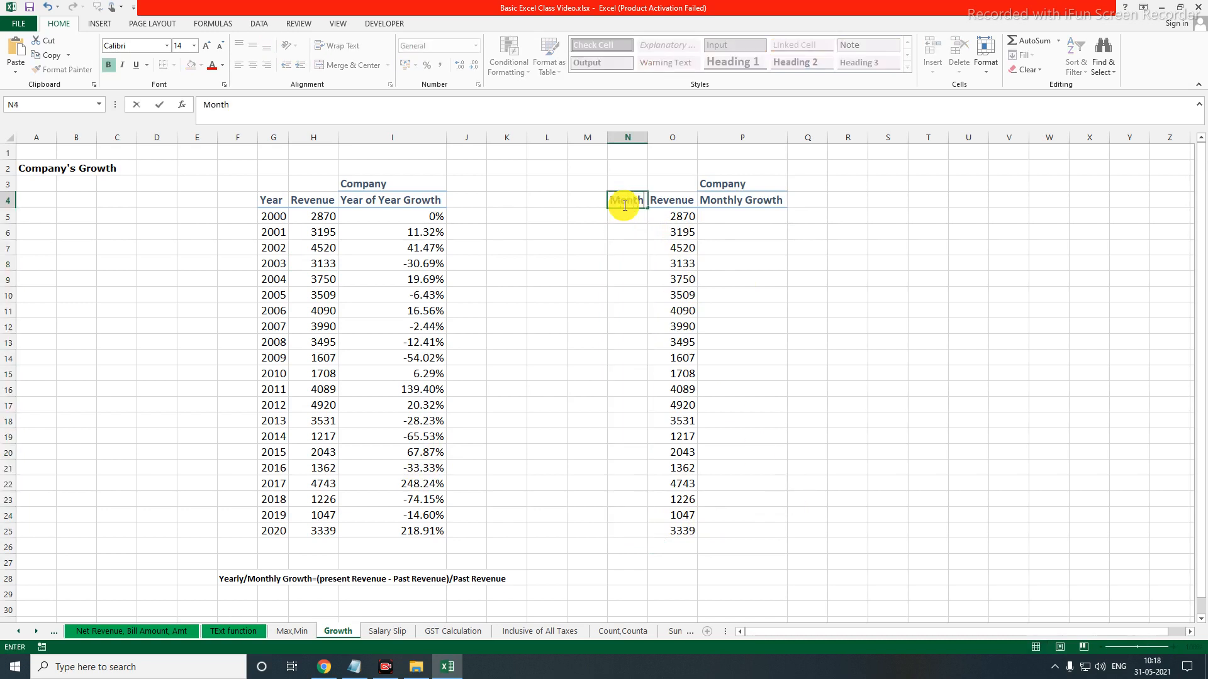
key(Return)
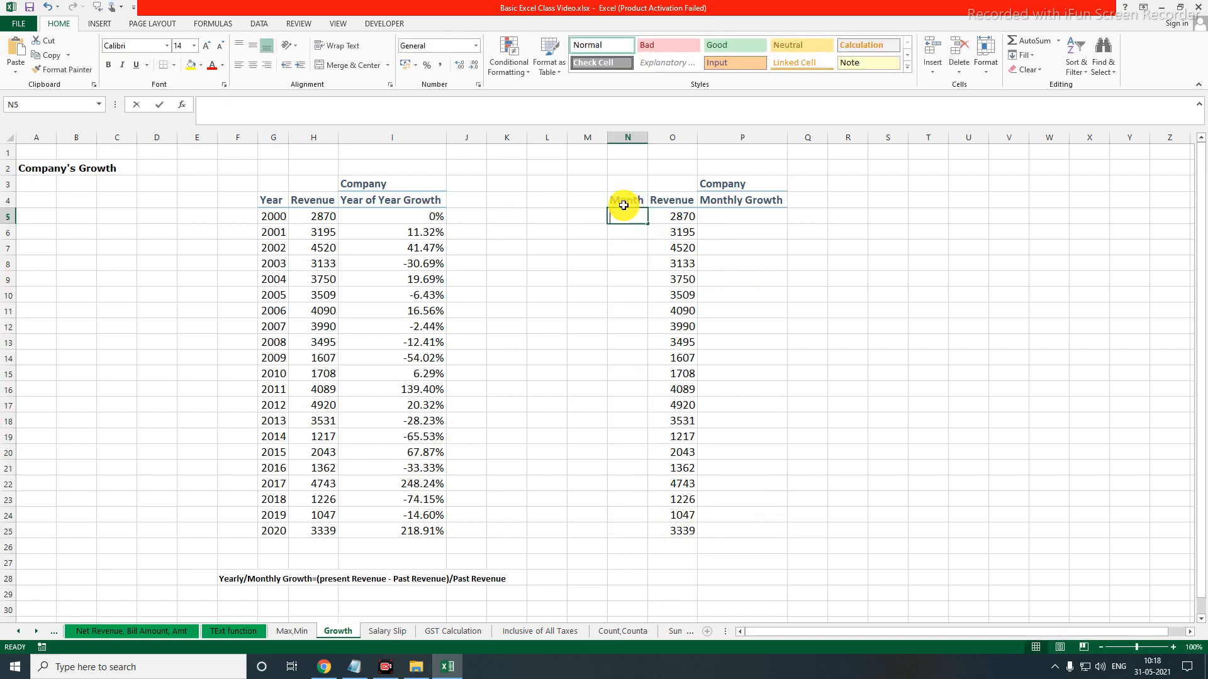
Enter January and February in N5:N6, fit the column width, and fill the month series down to December in N16
text(January)
key(Return)
text(February)
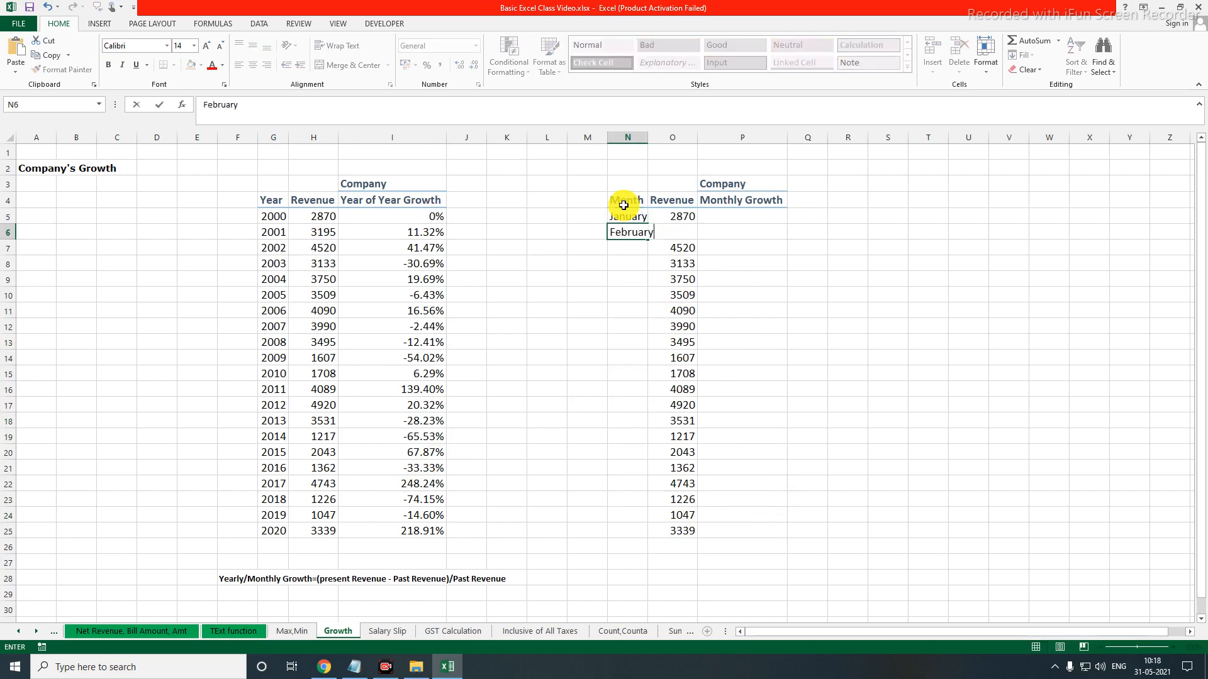
key(Return)
double_click(648, 137)
drag(629, 216, 651, 384)
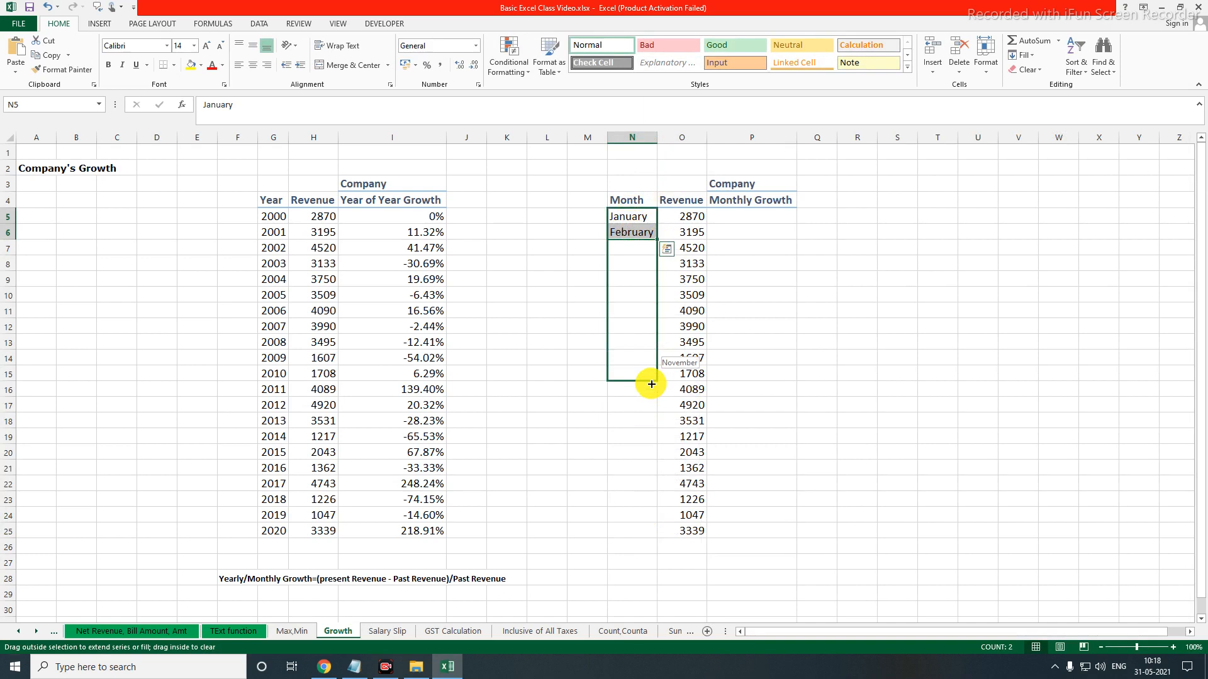
Delete the surplus revenue values below December in O17:O25
drag(651, 384, 695, 536)
click(707, 410)
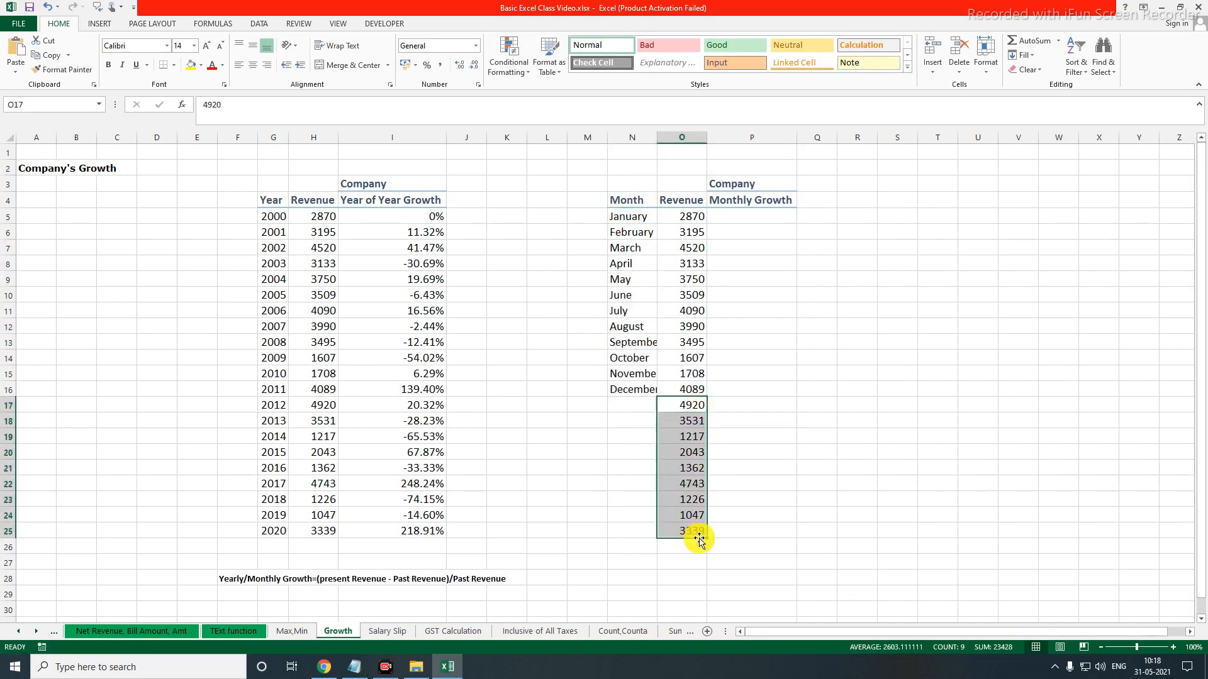
key(Delete)
click(803, 304)
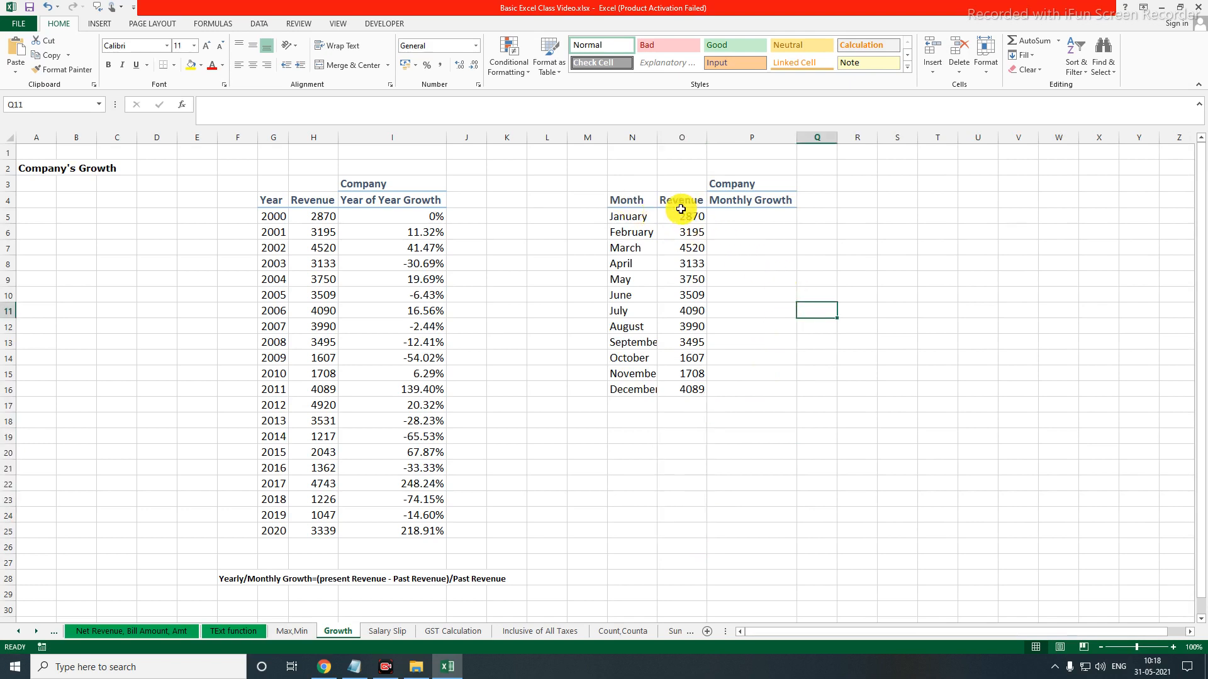
drag(635, 202, 639, 393)
drag(682, 202, 689, 386)
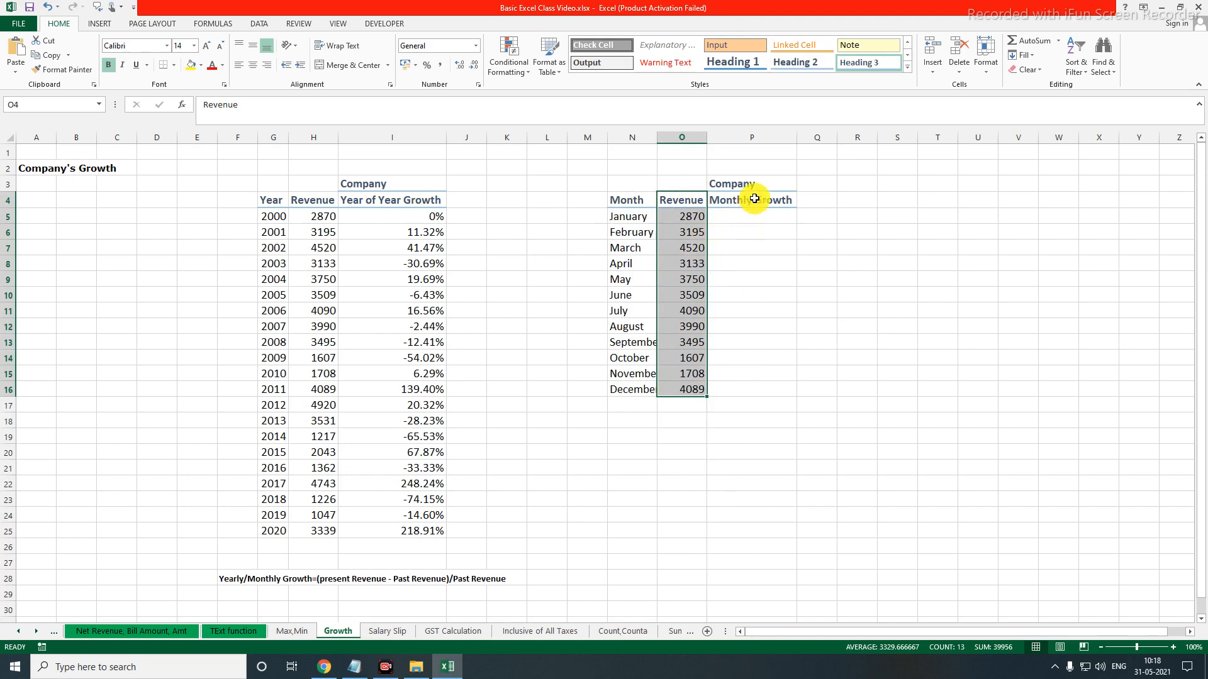
drag(754, 198, 752, 386)
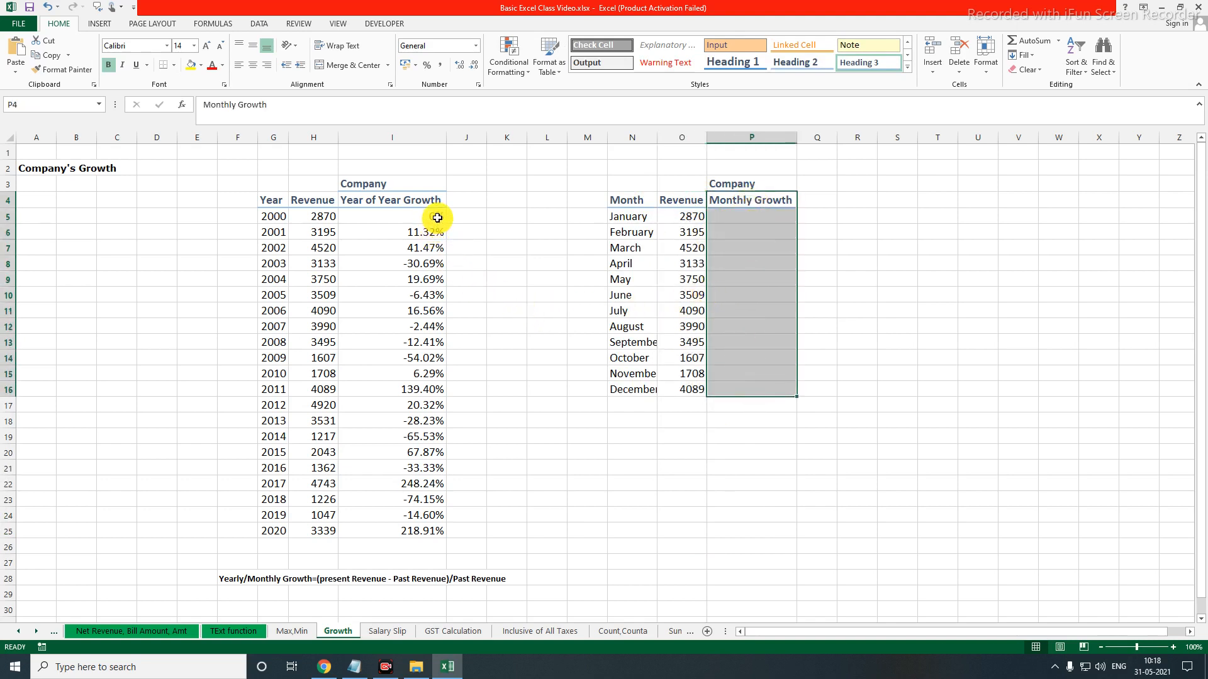
Enter 0% as the January growth in P5 of the monthly table
drag(435, 219, 440, 537)
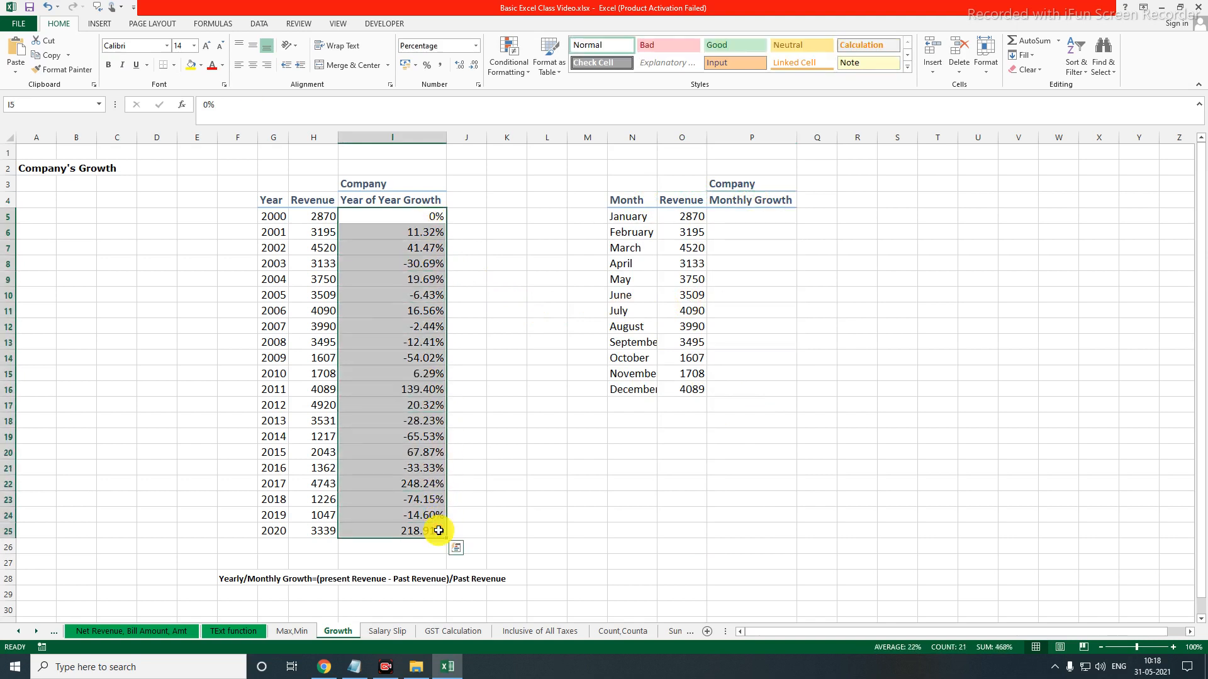
click(753, 218)
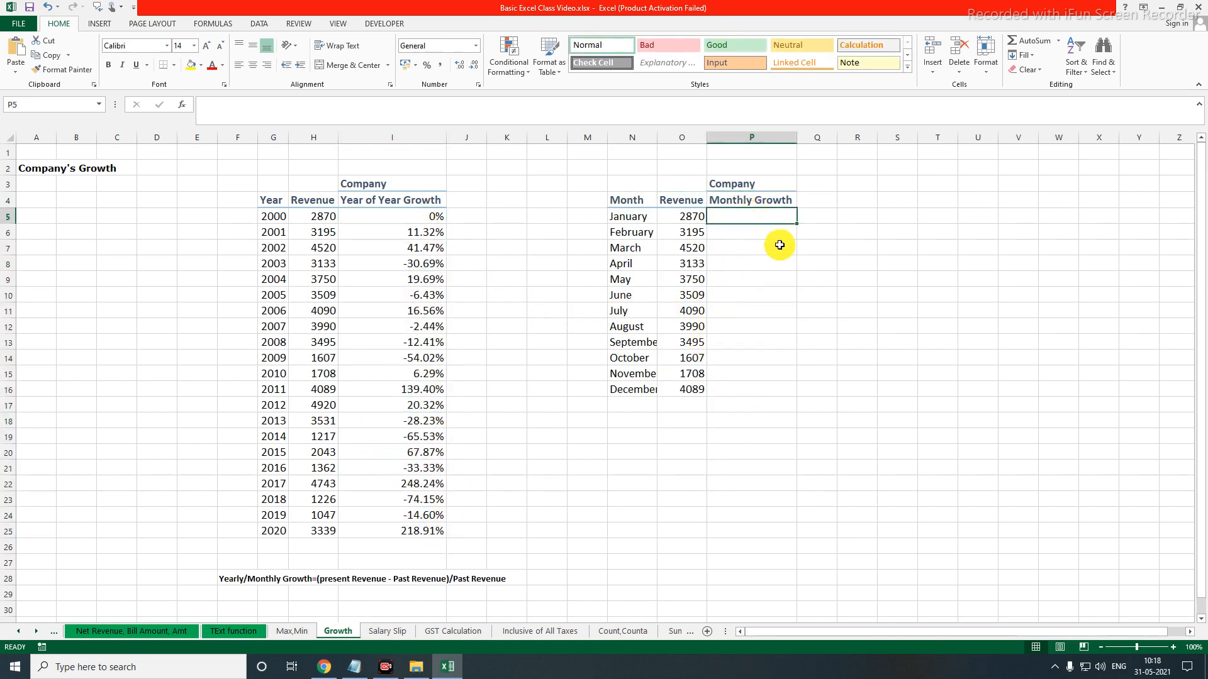
text(0%)
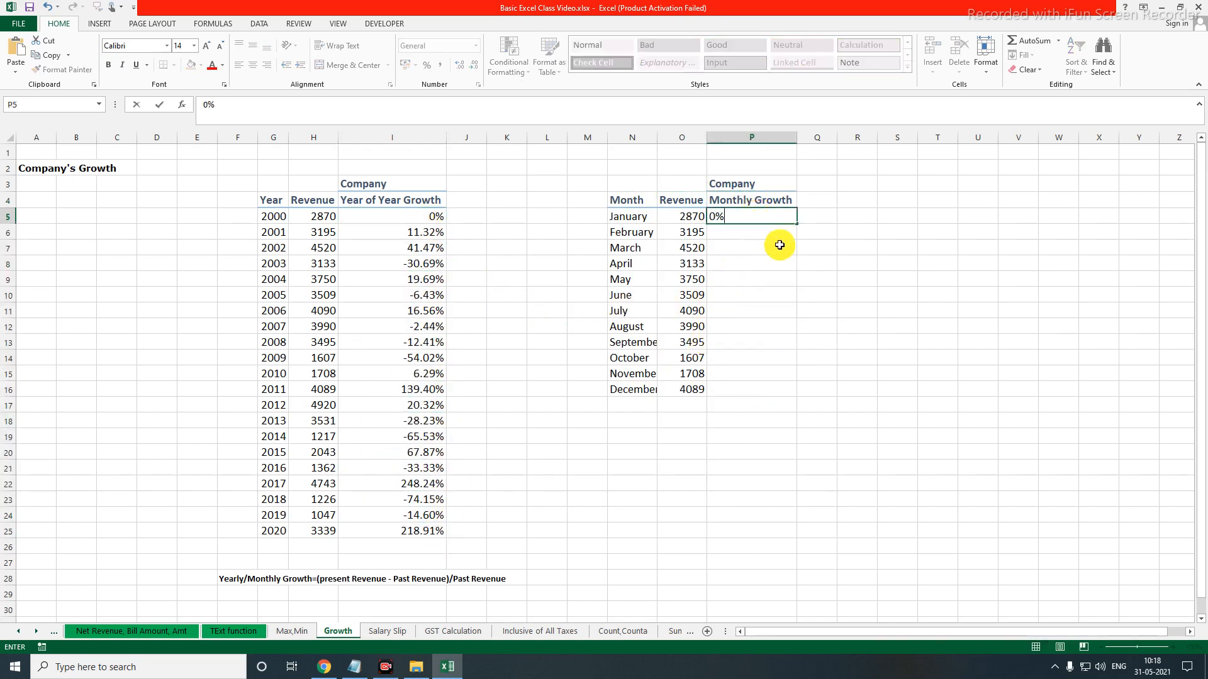
key(Return)
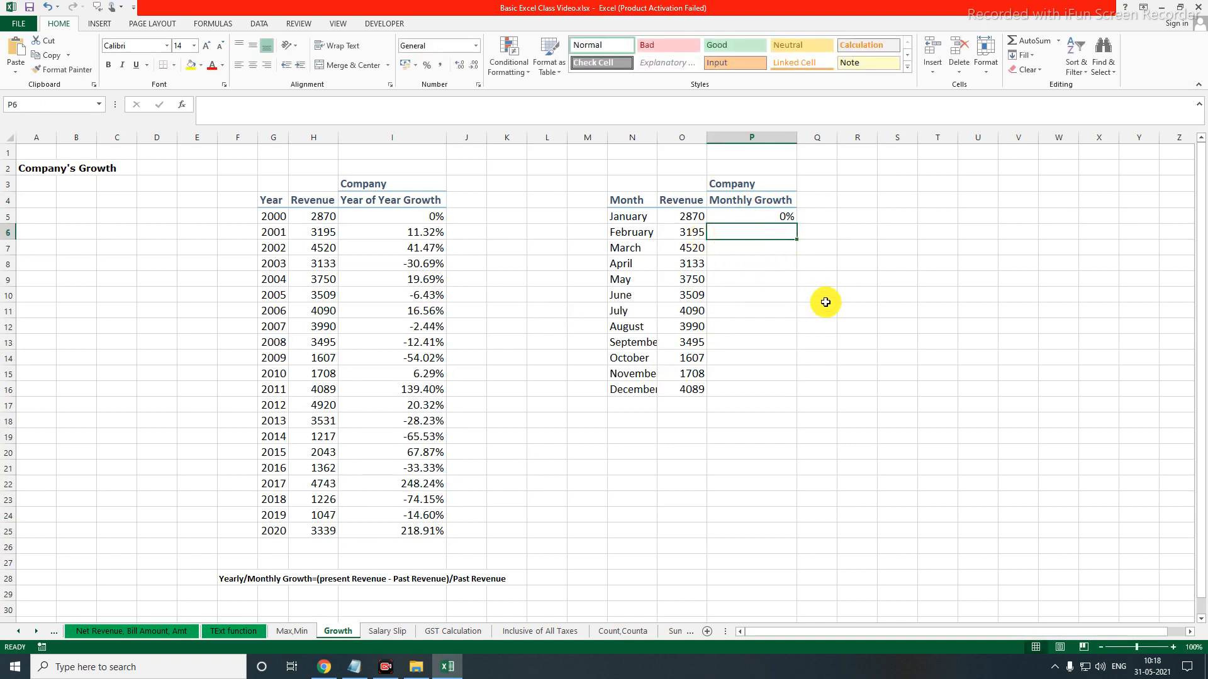
Calculate February's monthly growth in P6 with the formula =(O6-O5)/O5
text(=)
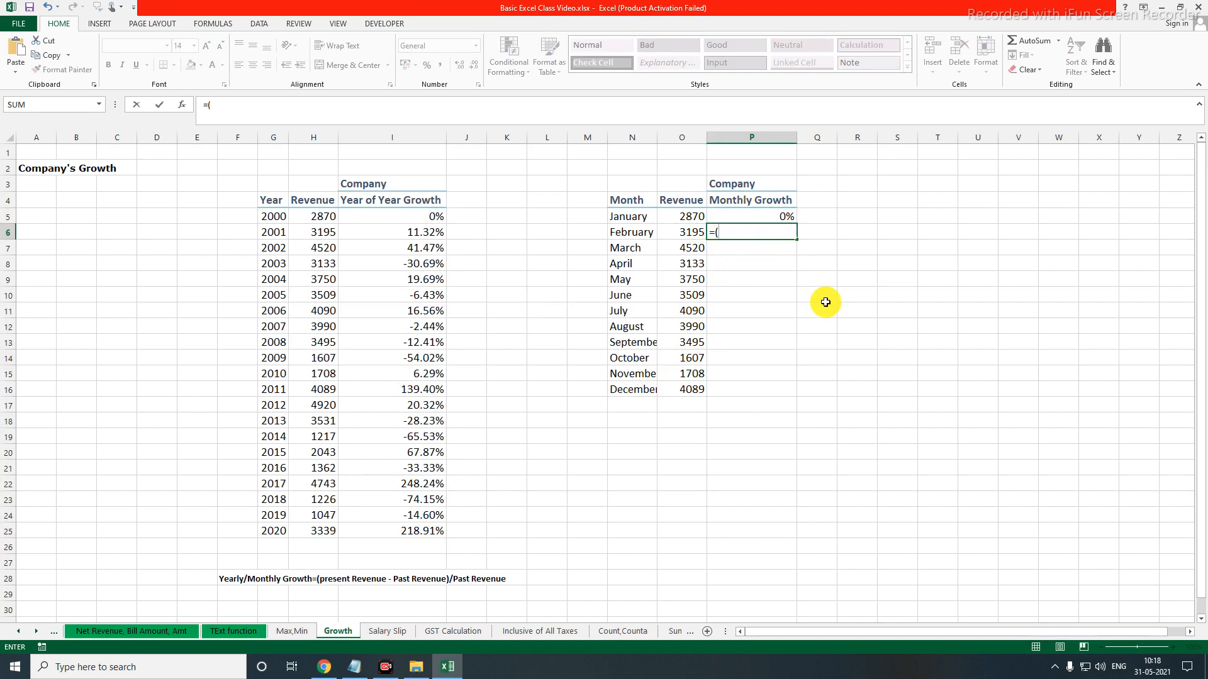
text(()
click(689, 233)
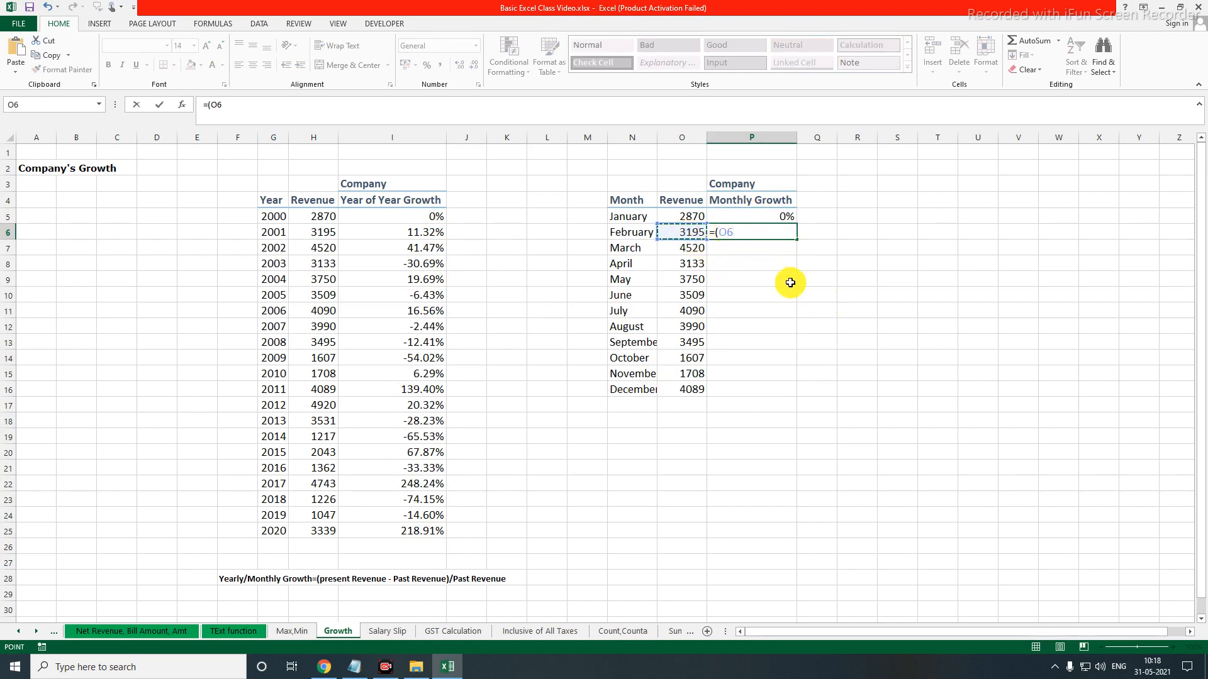
text(-)
click(700, 219)
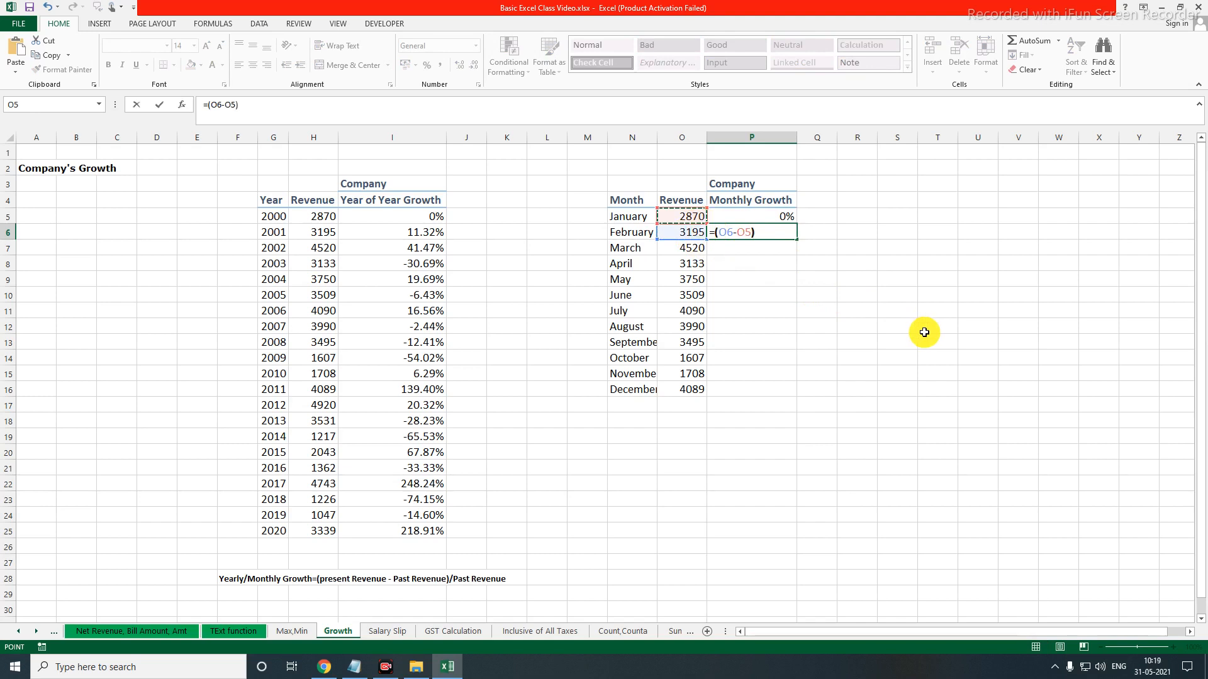
text()/)
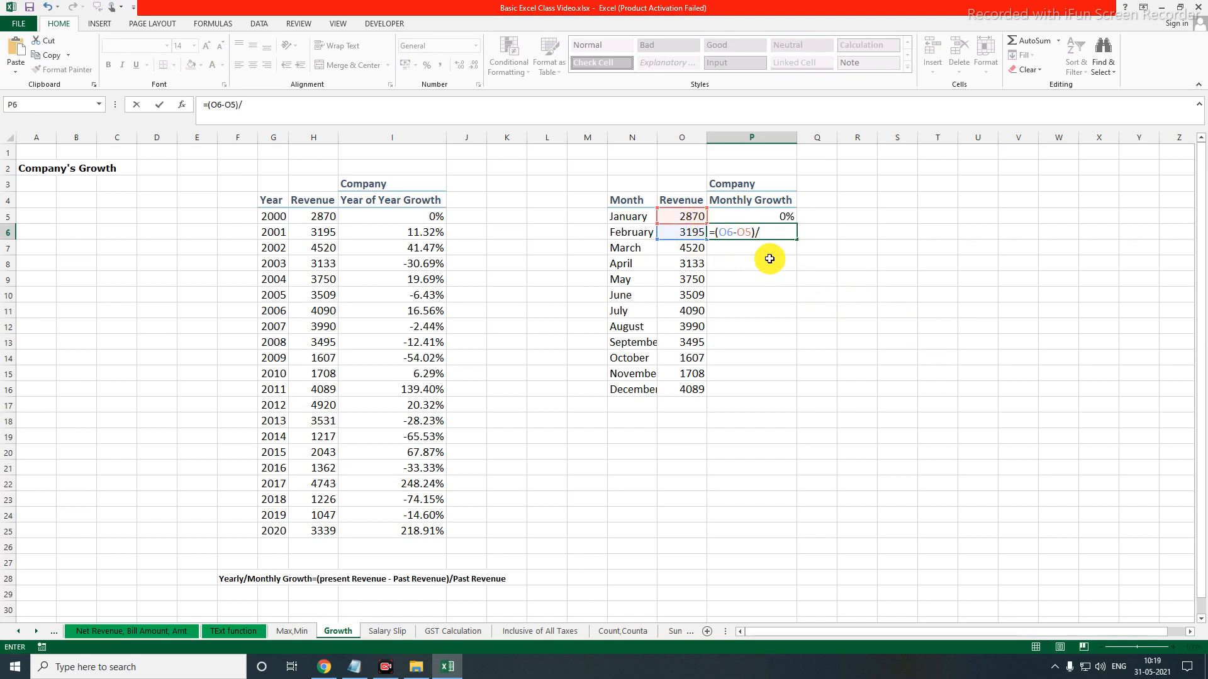
click(691, 216)
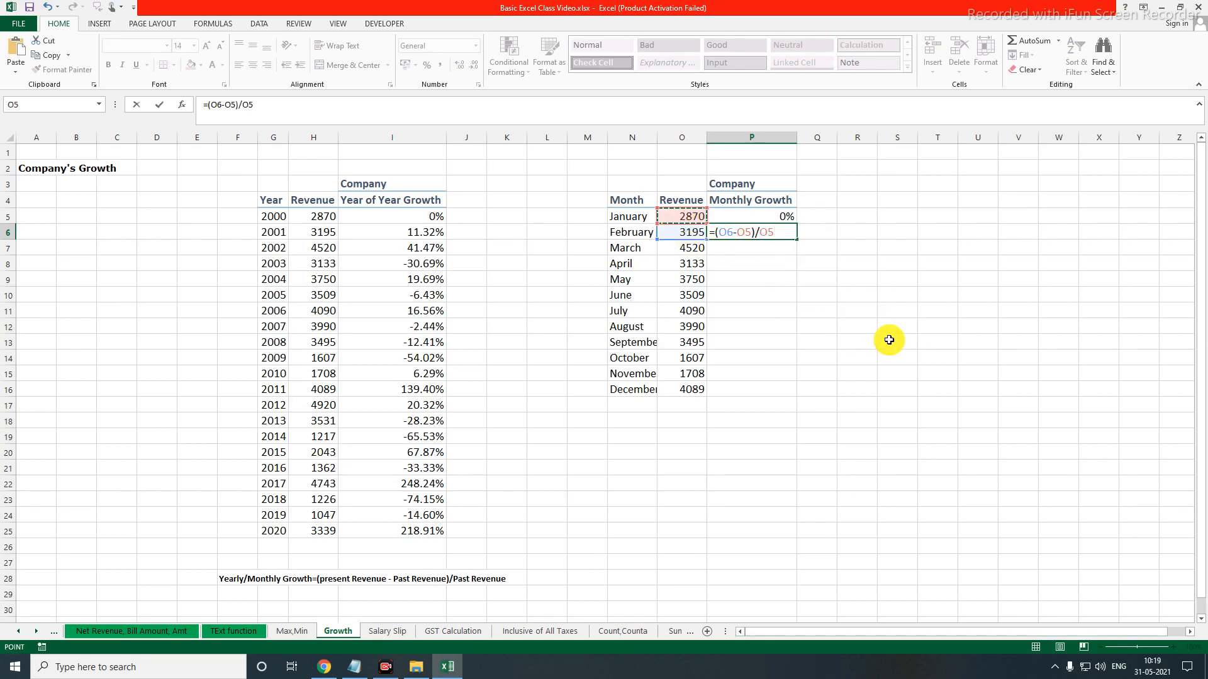
key(Return)
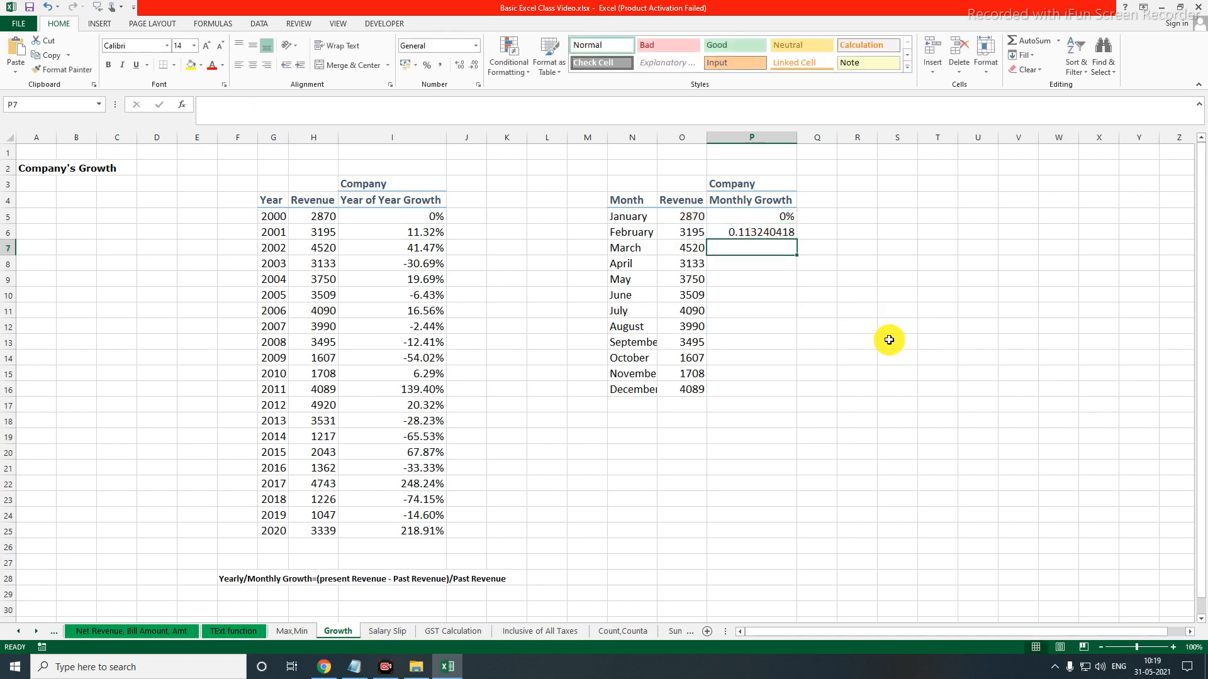
Format the February growth in P6 as a percentage with two decimals and fill it down to December in P16
click(765, 232)
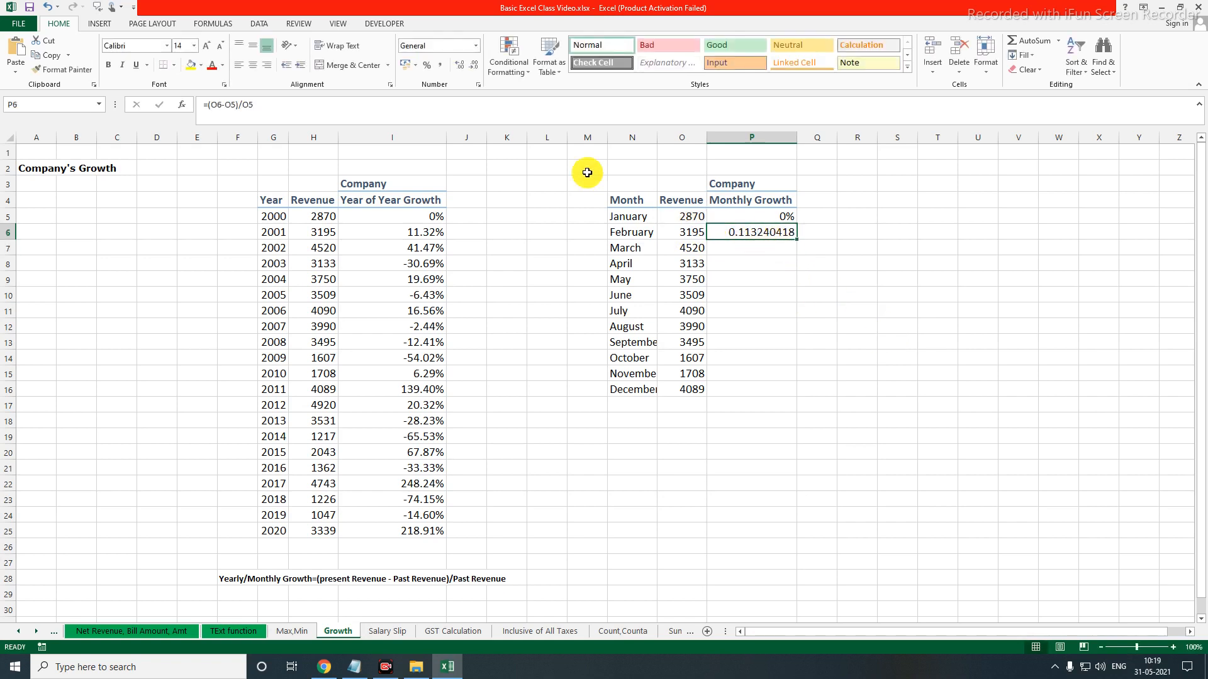
click(428, 66)
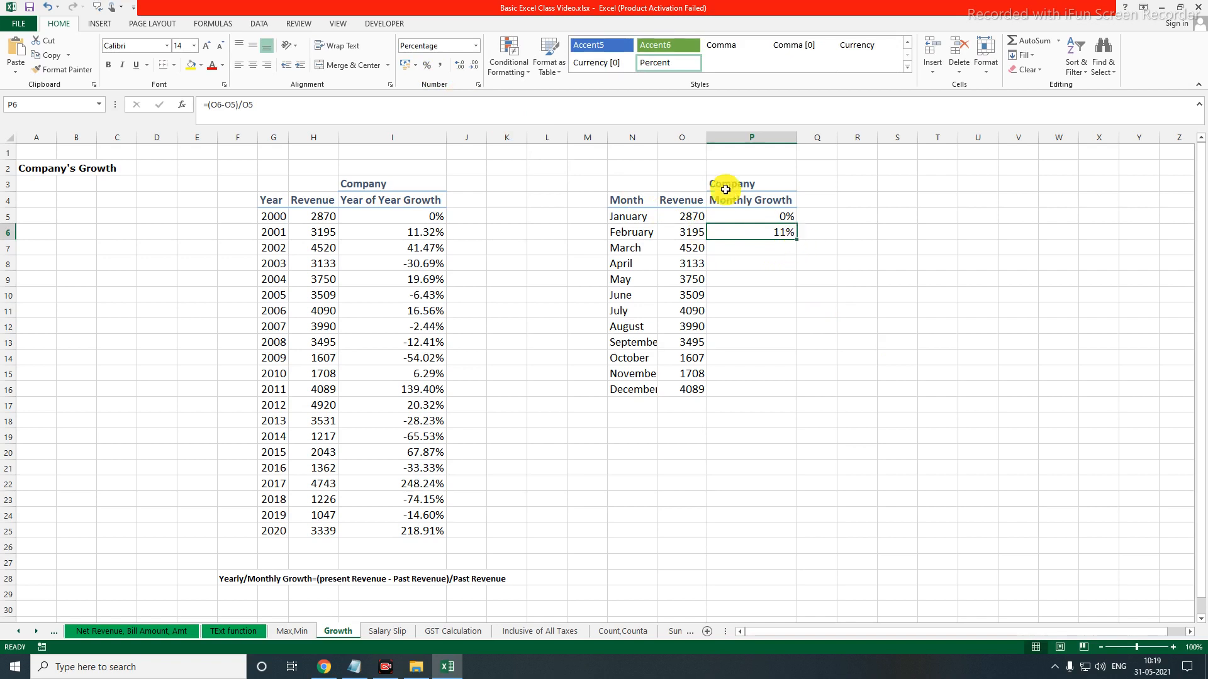
click(459, 65)
click(460, 65)
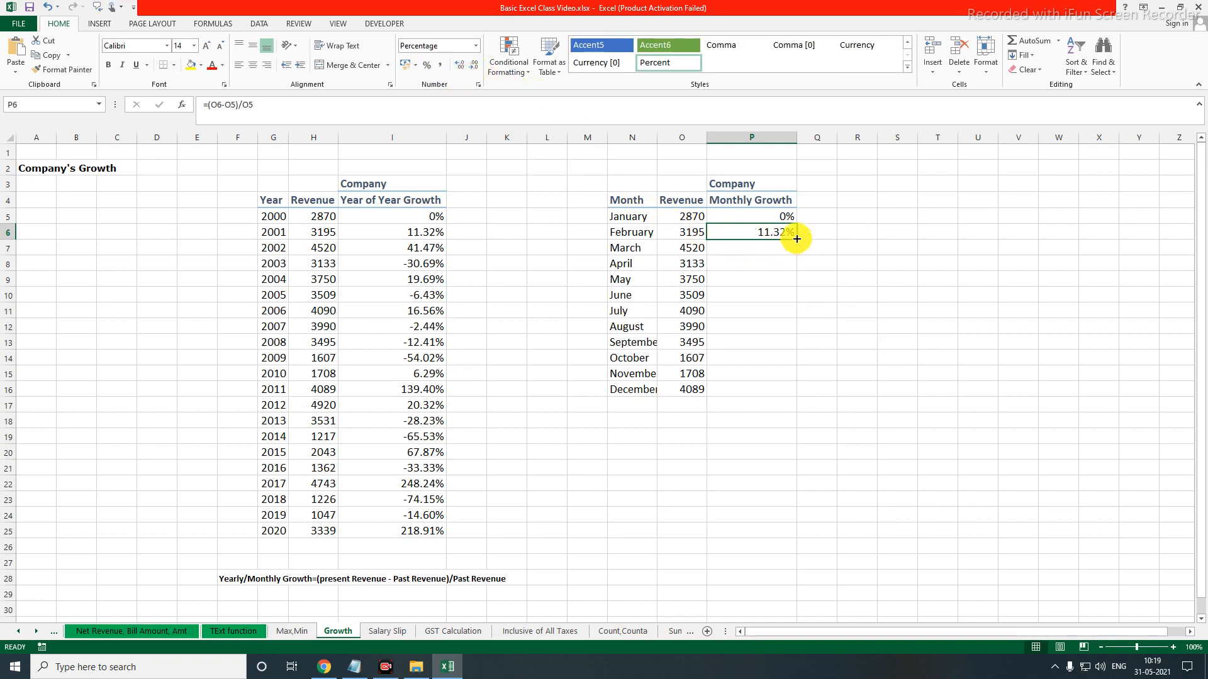
drag(797, 243, 803, 391)
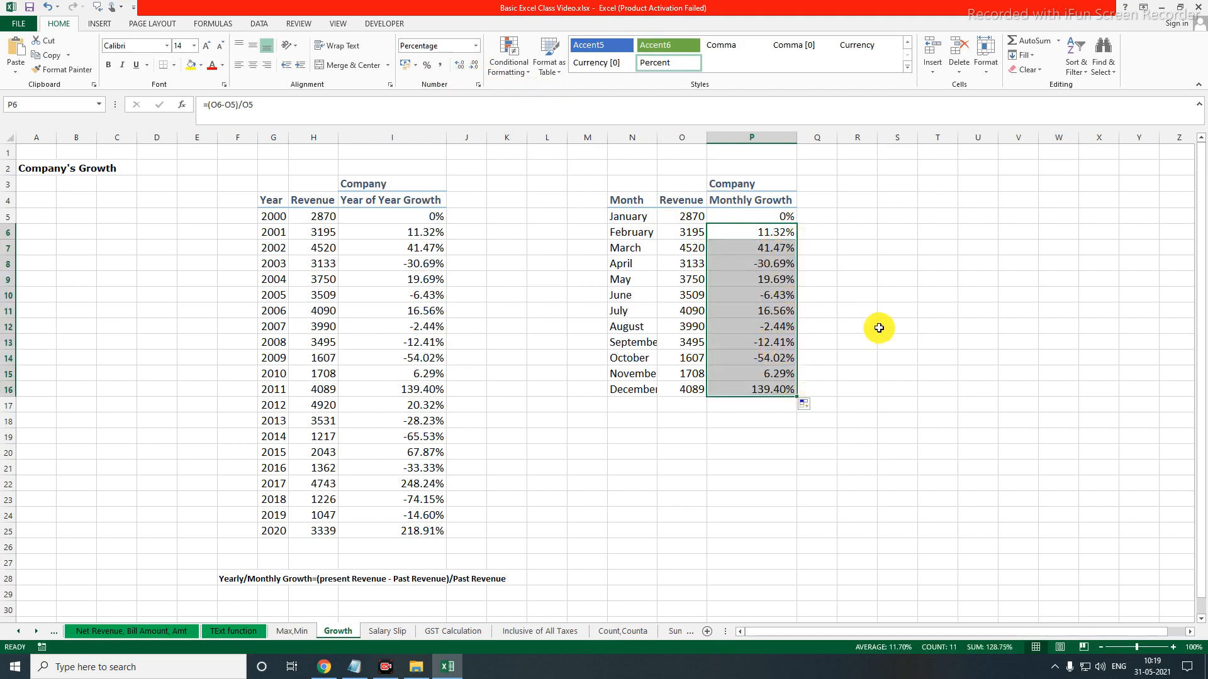
Change the January revenue in O5 to 5000
click(691, 231)
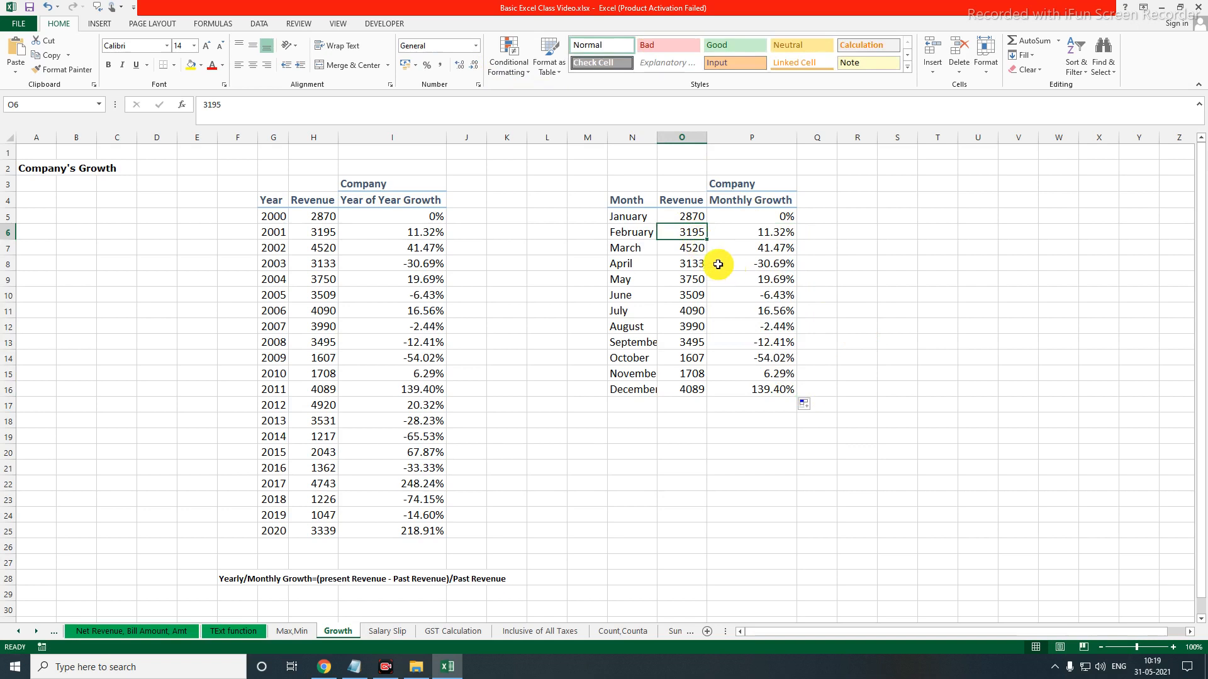
click(692, 218)
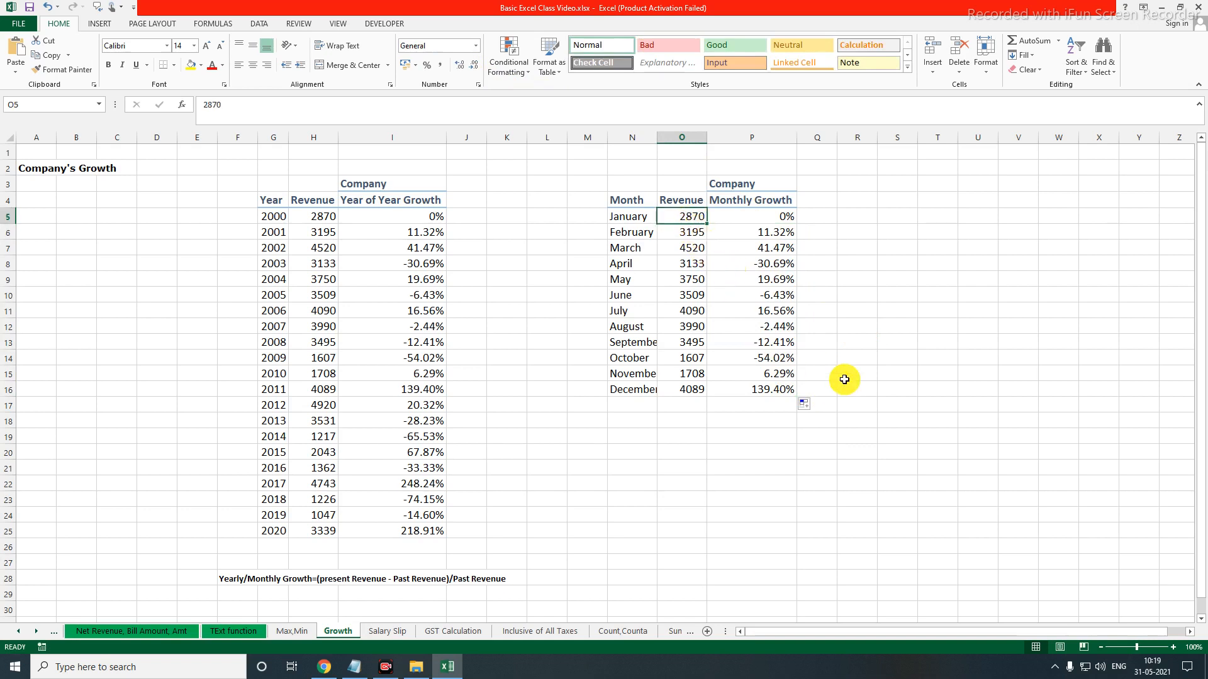
text(5000)
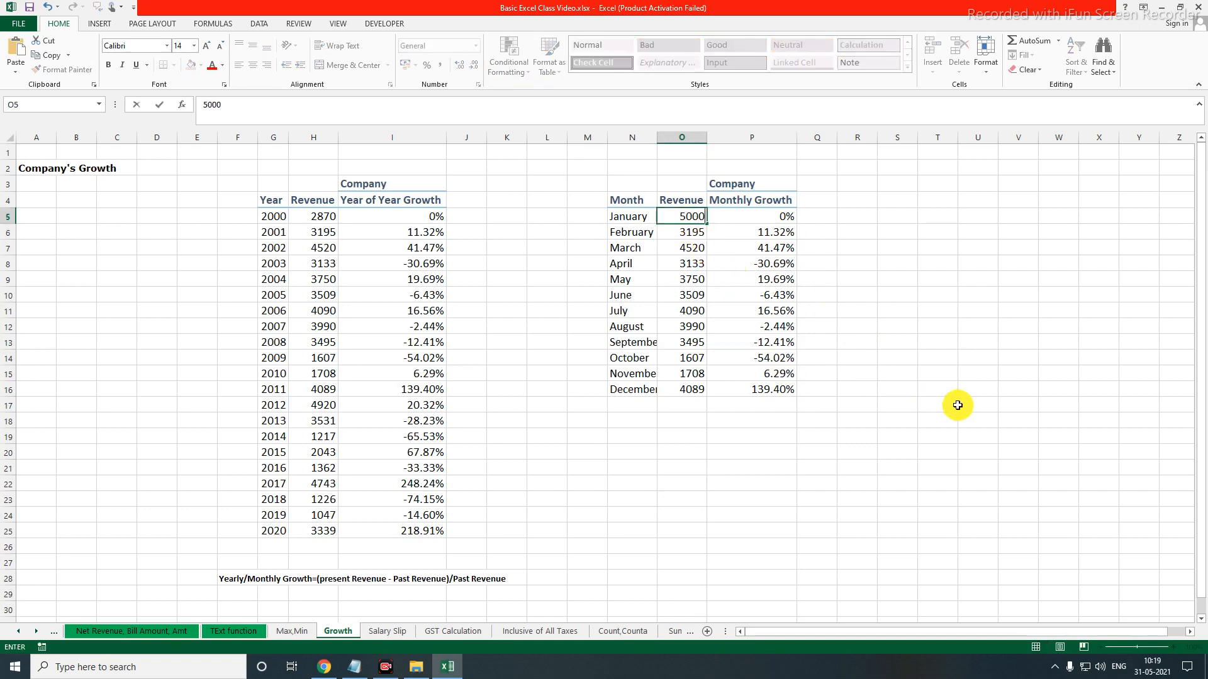
key(Return)
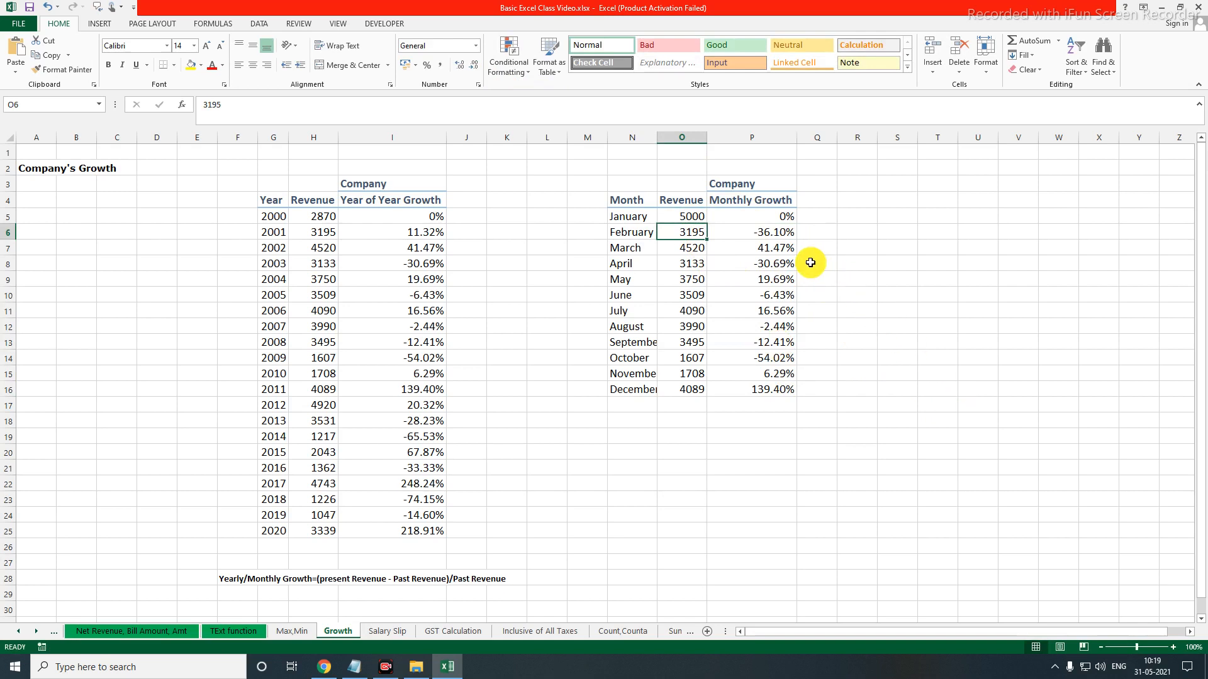
drag(744, 222, 814, 240)
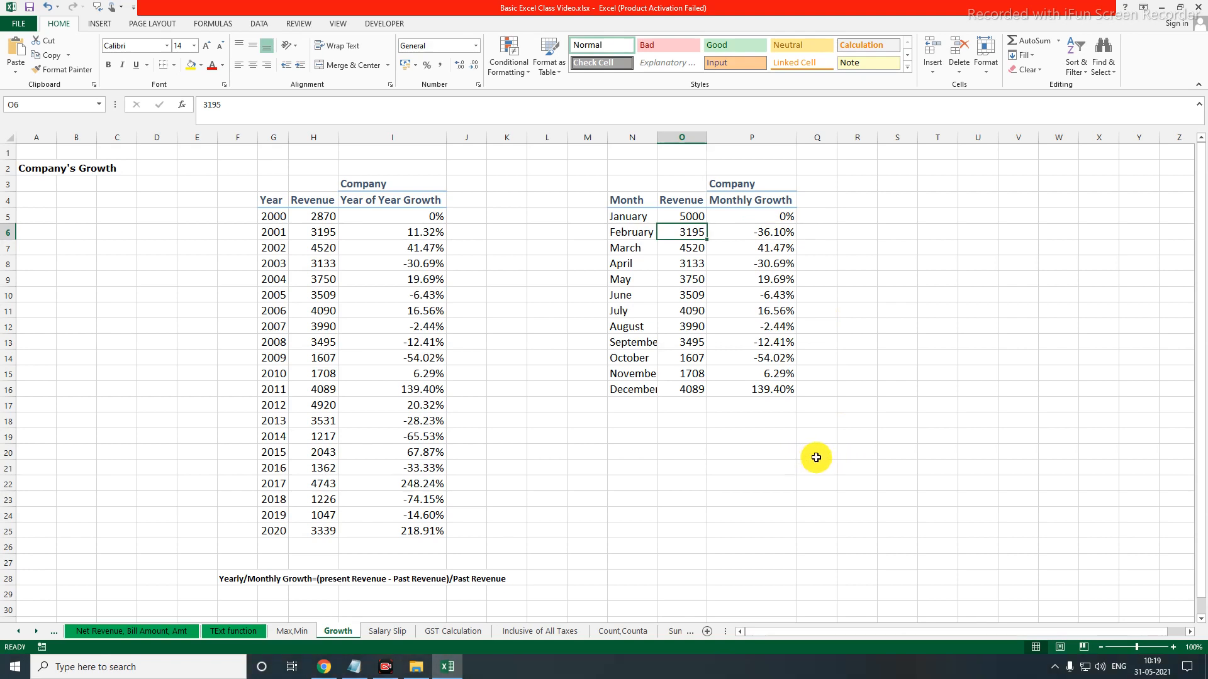
click(1054, 666)
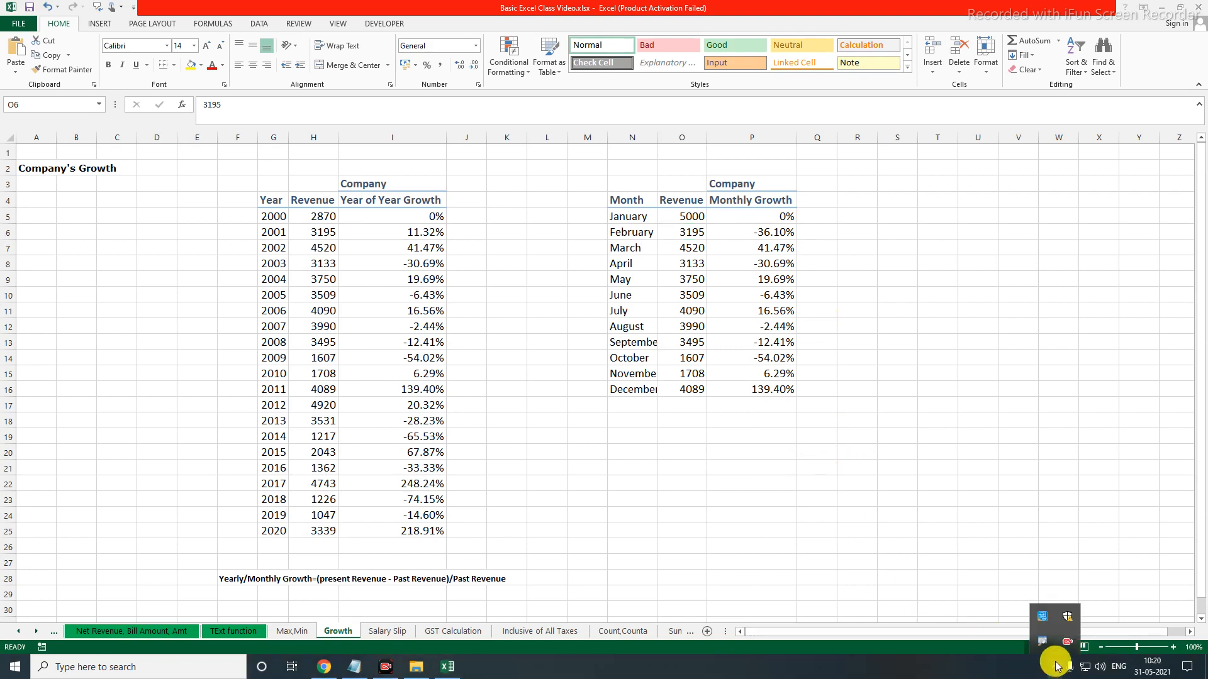
right_click(1067, 642)
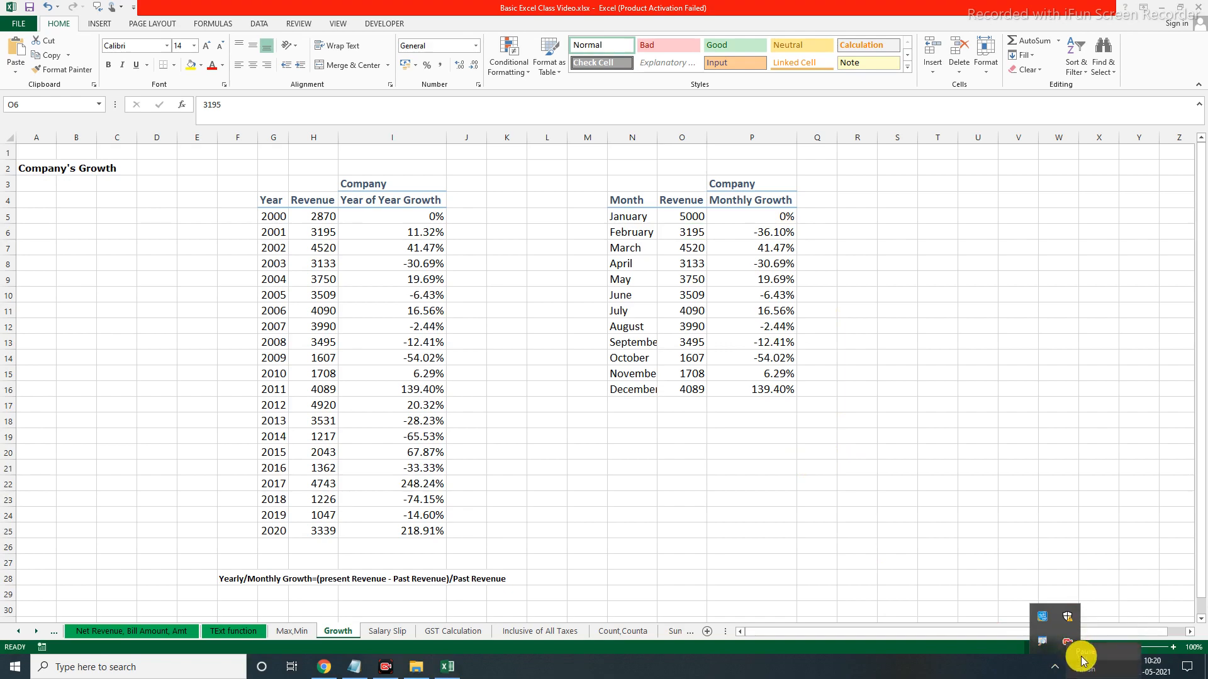